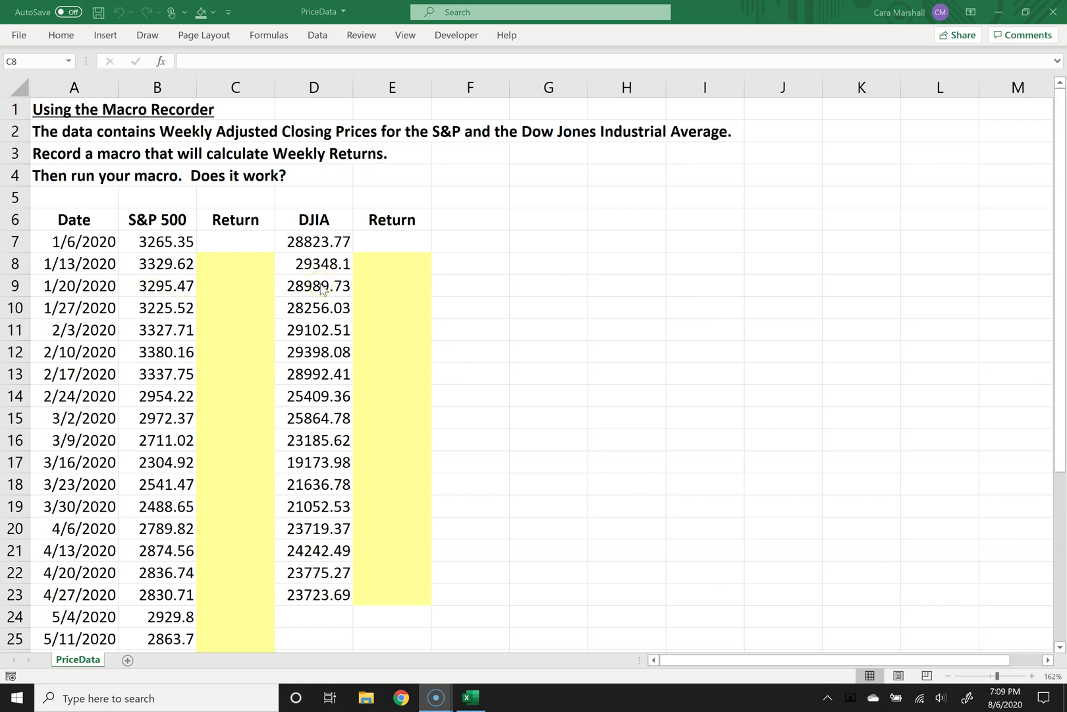
Enter a trial weekly return formula =B8/B7-1 in cell C8.
click(248, 262)
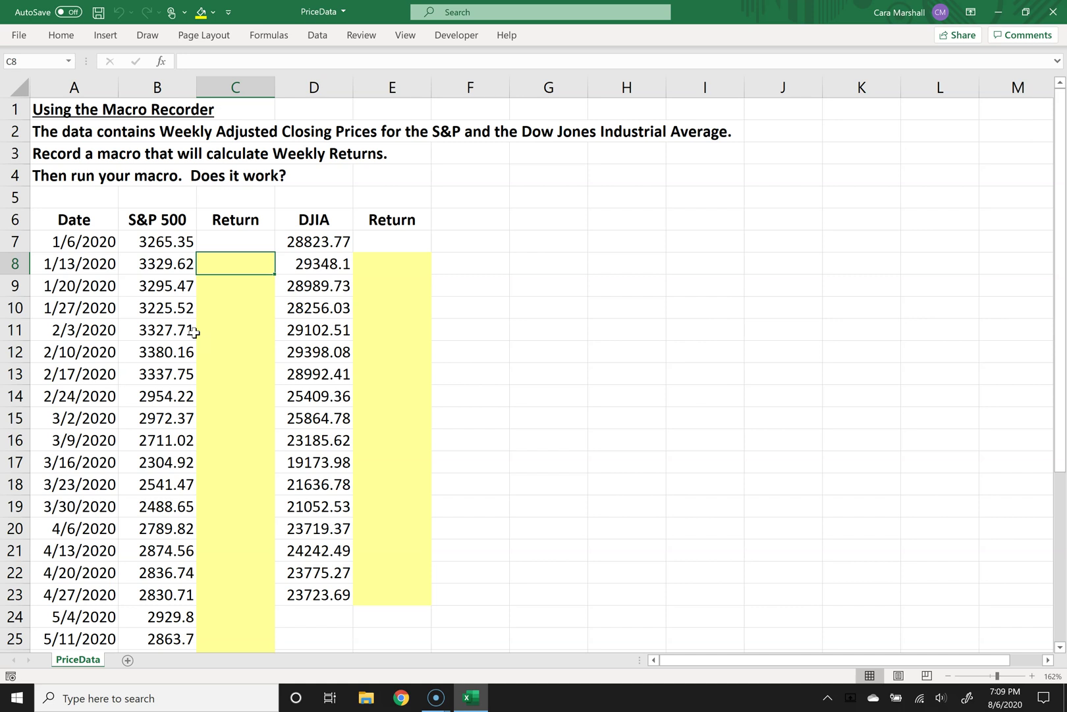
text(=)
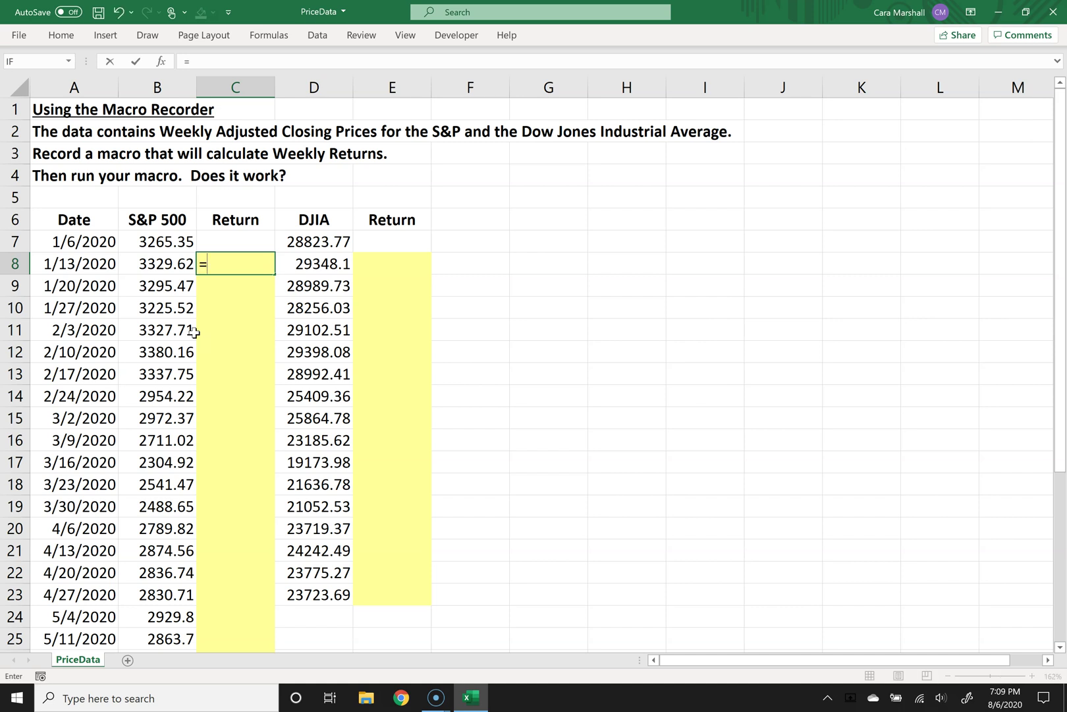
key(Left)
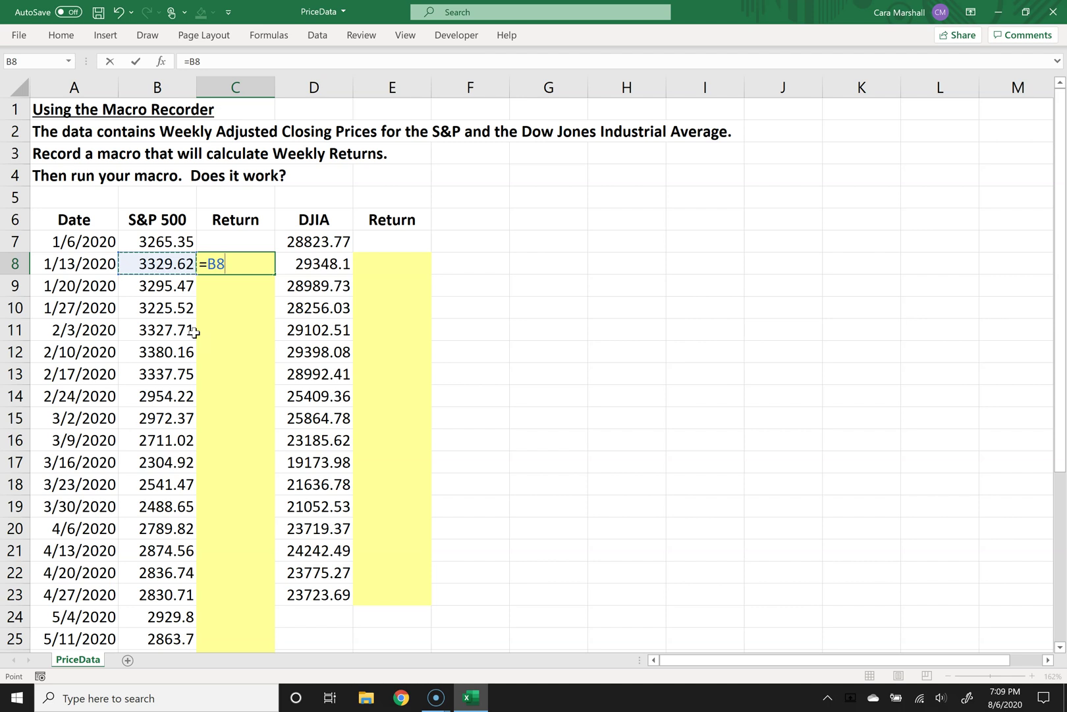
text(/)
key(Up)
key(Left)
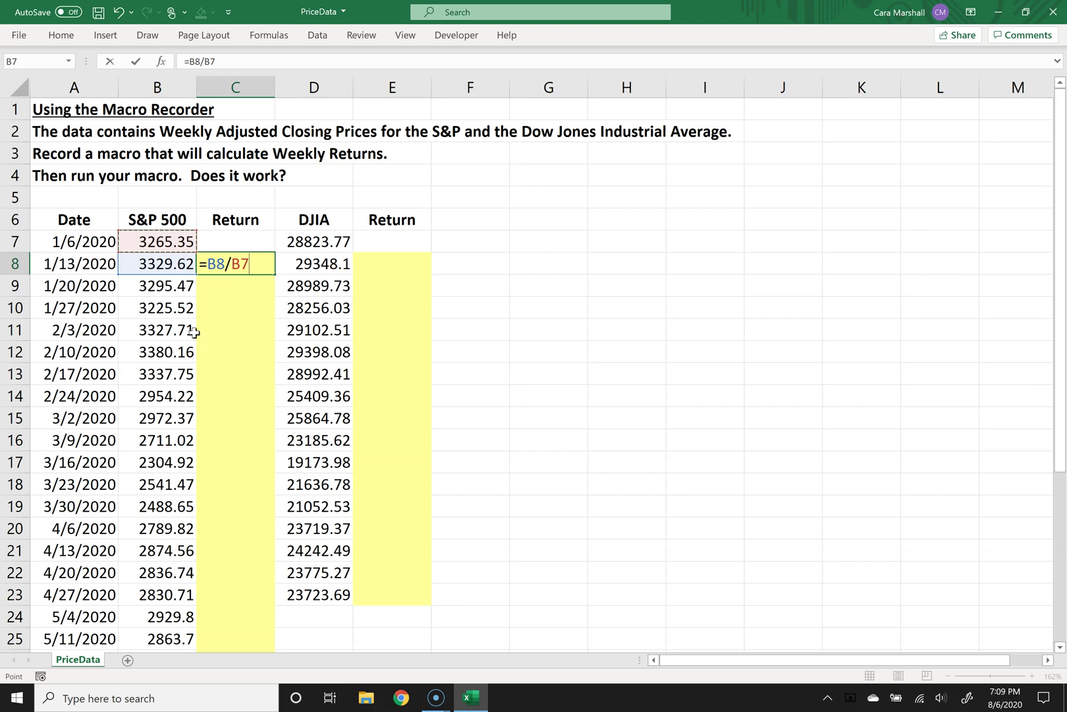
text(-1)
key(Return)
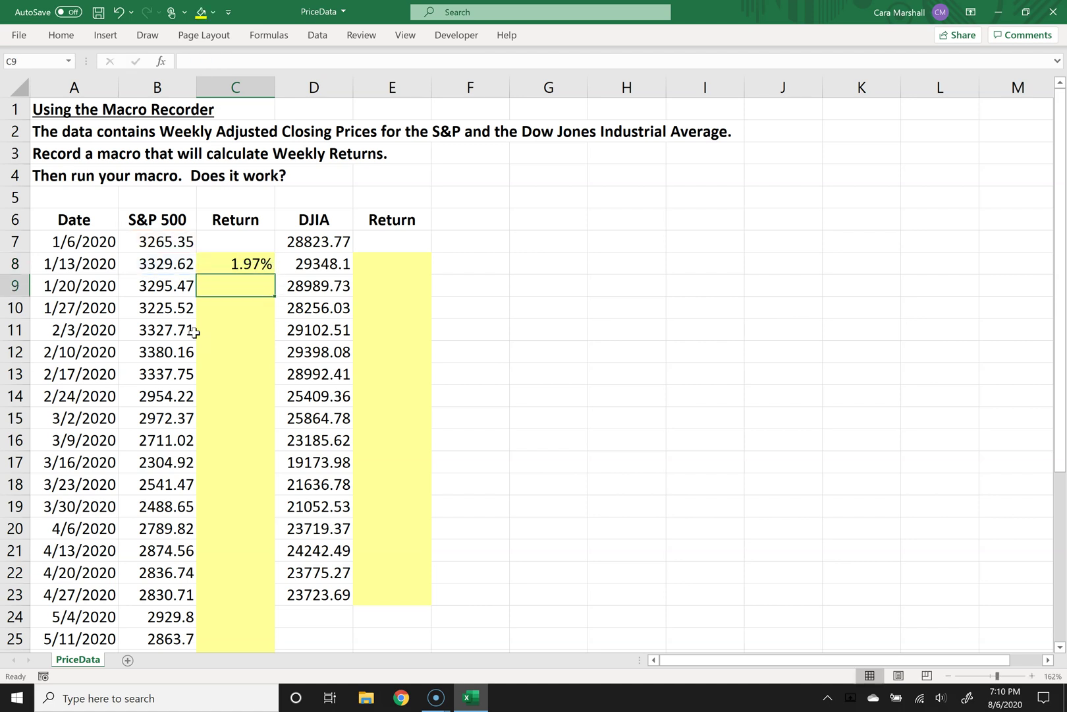
Recheck C8's trial formula, then delete it so C8 is empty again.
key(Up)
key(F2)
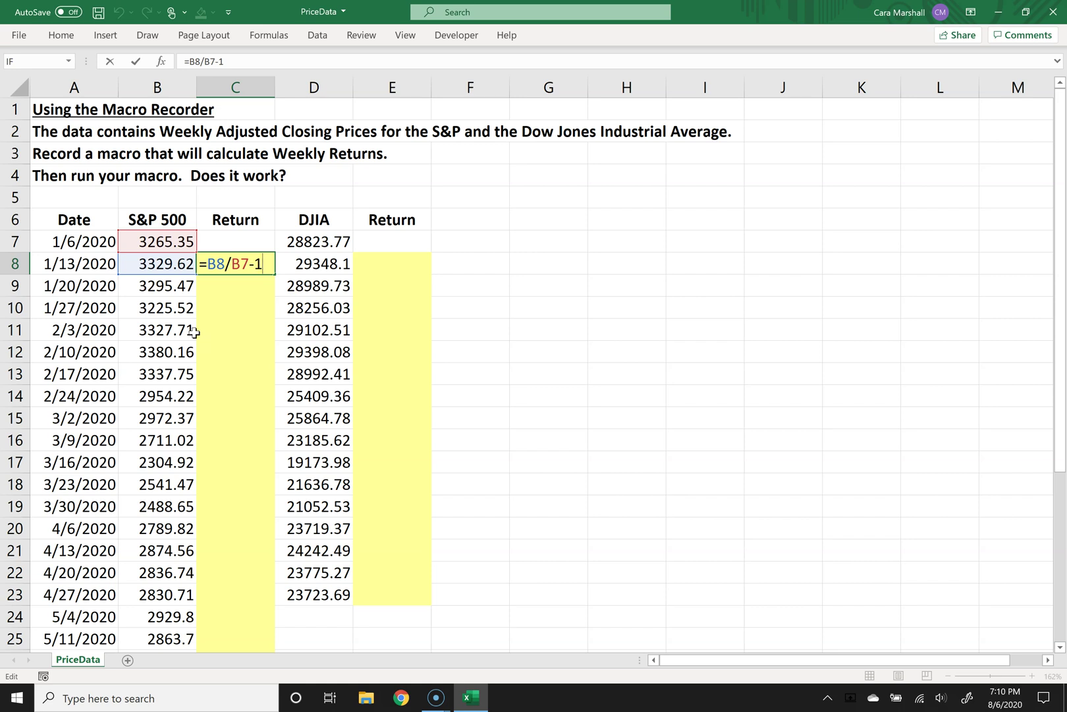
key(Return)
key(Up)
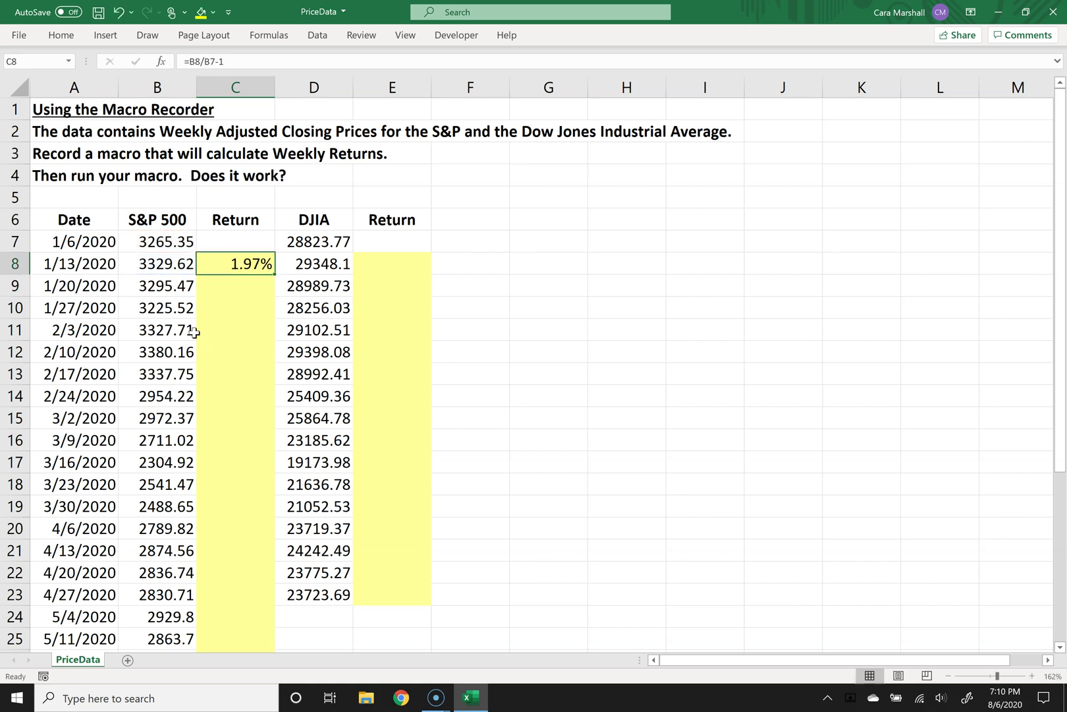
key(Delete)
Choose Record Macro from the Macros menu on the View tab.
click(459, 37)
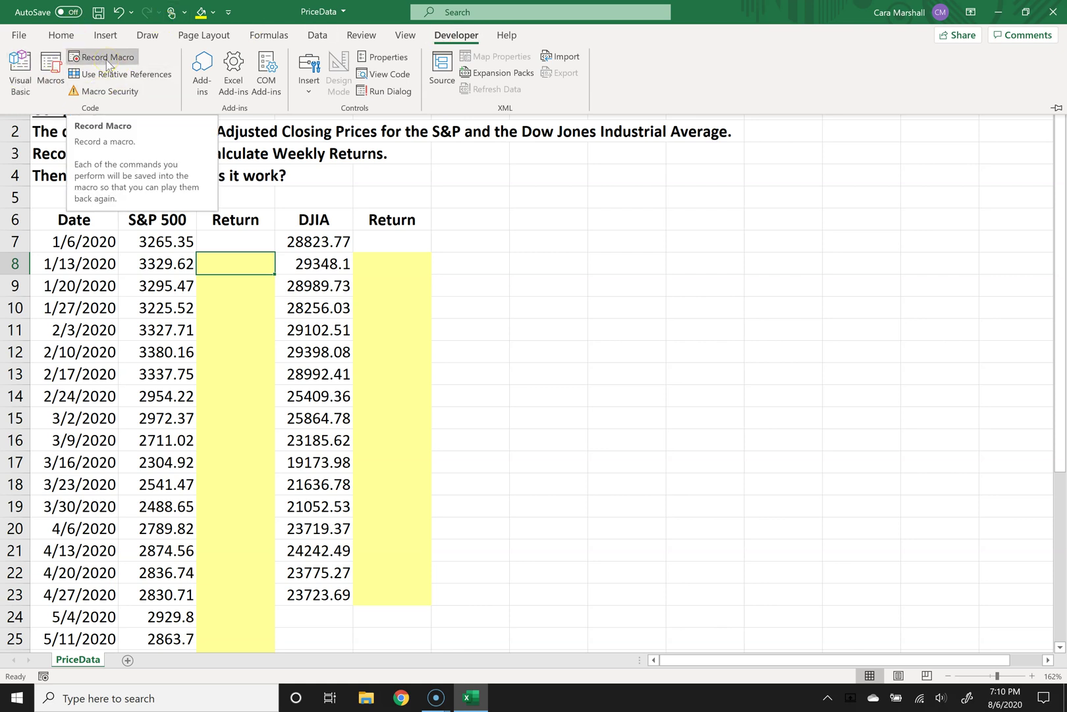
click(406, 36)
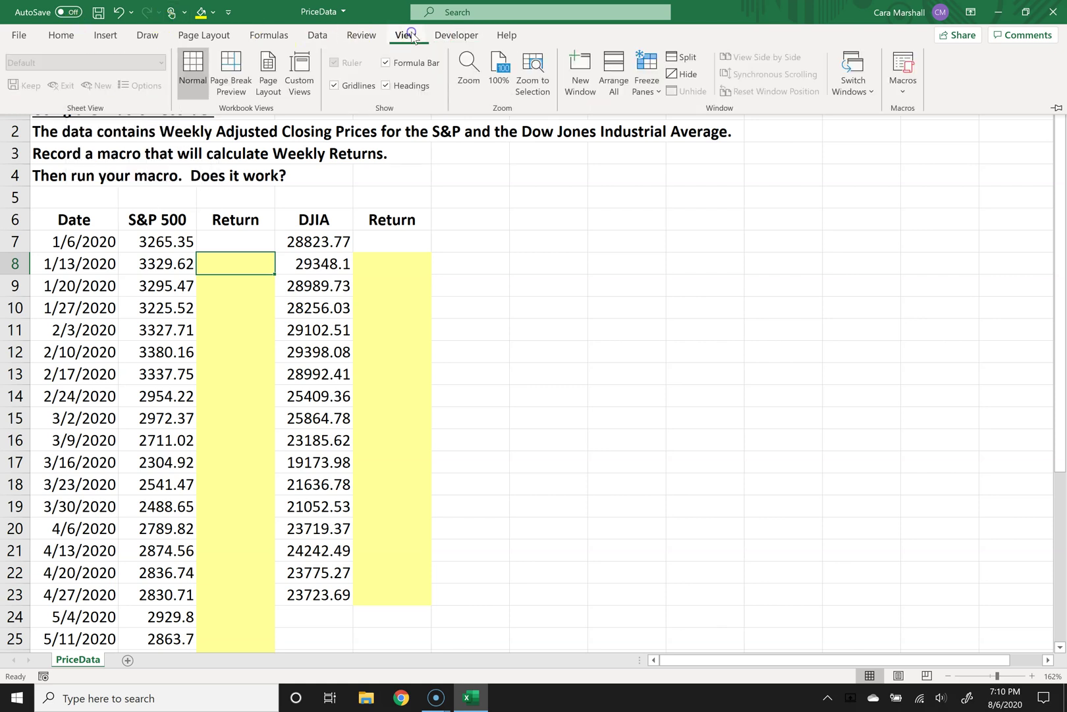
click(892, 93)
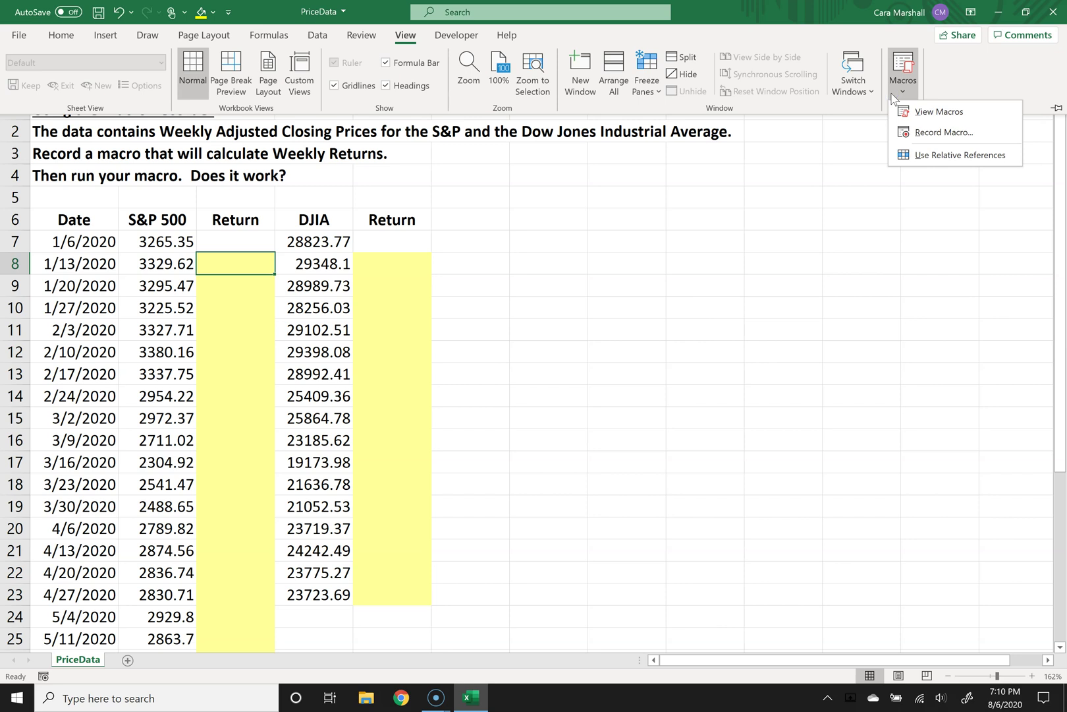
click(930, 134)
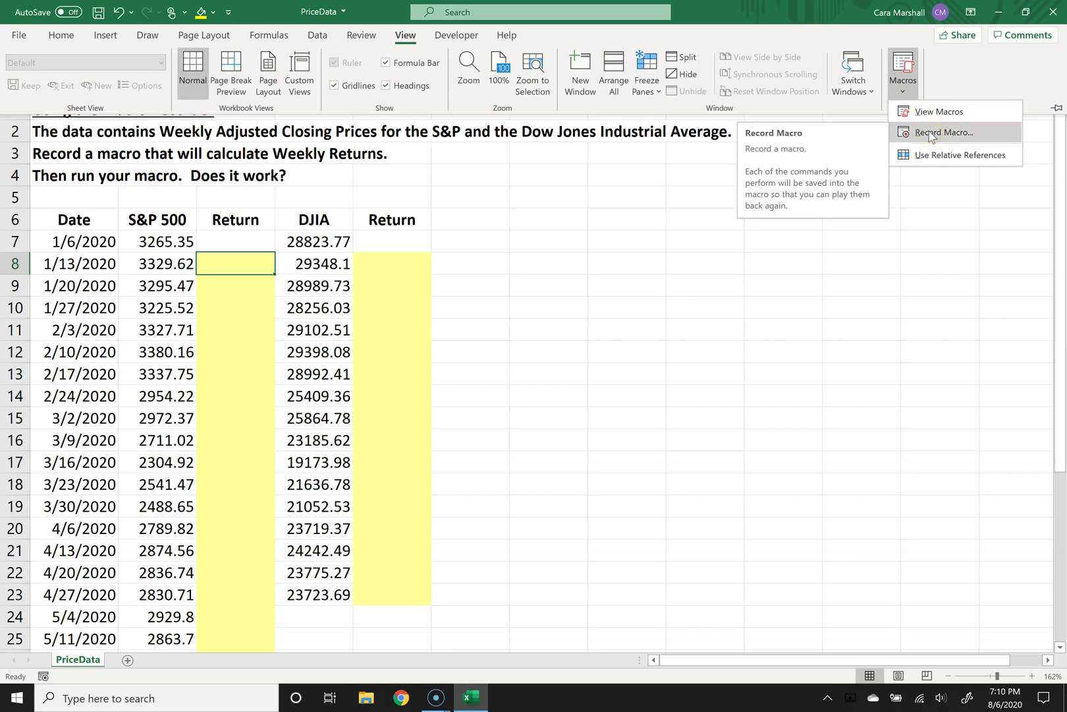
click(978, 130)
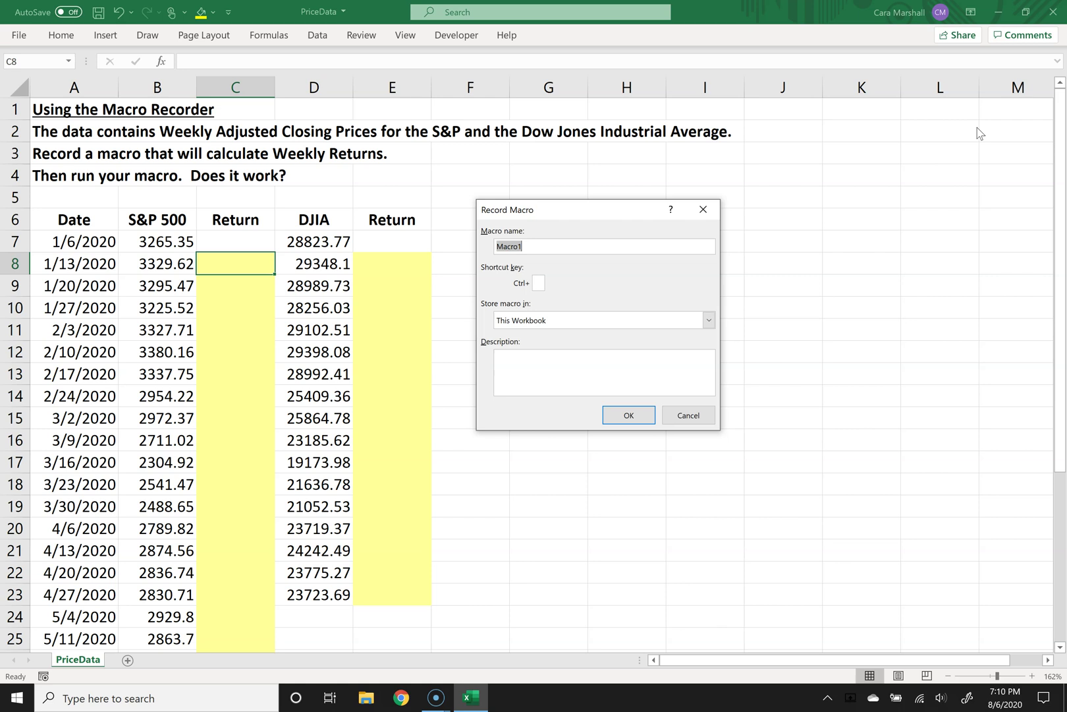
Name the macro CalcReturn and give it the shortcut Ctrl+Shift+Q.
text(CalcRetutn)
key(BackSpace)
key(BackSpace)
text(rn)
click(538, 281)
text(q)
key(BackSpace)
text(Q)
Keep the macro stored in This Workbook and move to the description field.
click(626, 320)
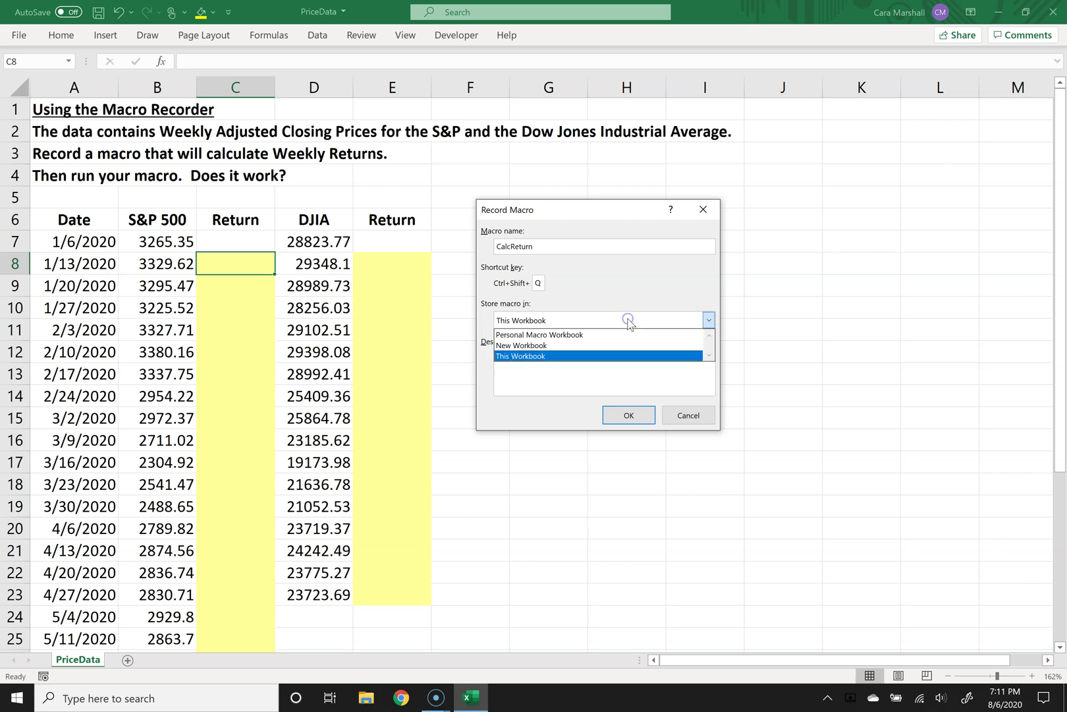
click(560, 355)
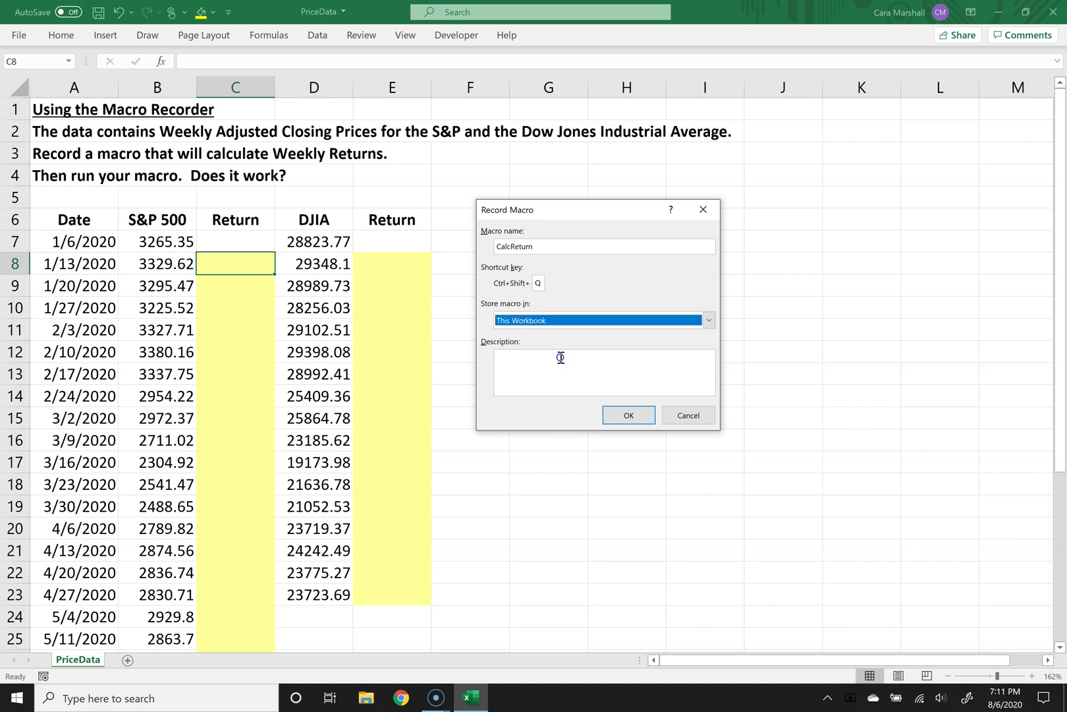
click(555, 371)
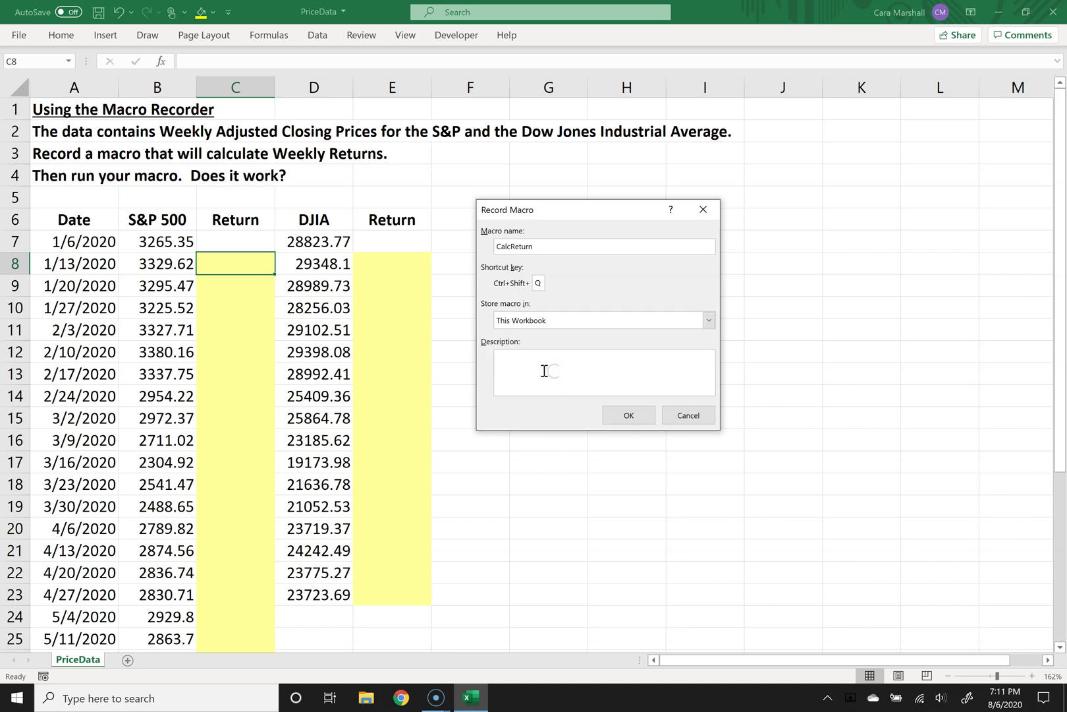
click(519, 423)
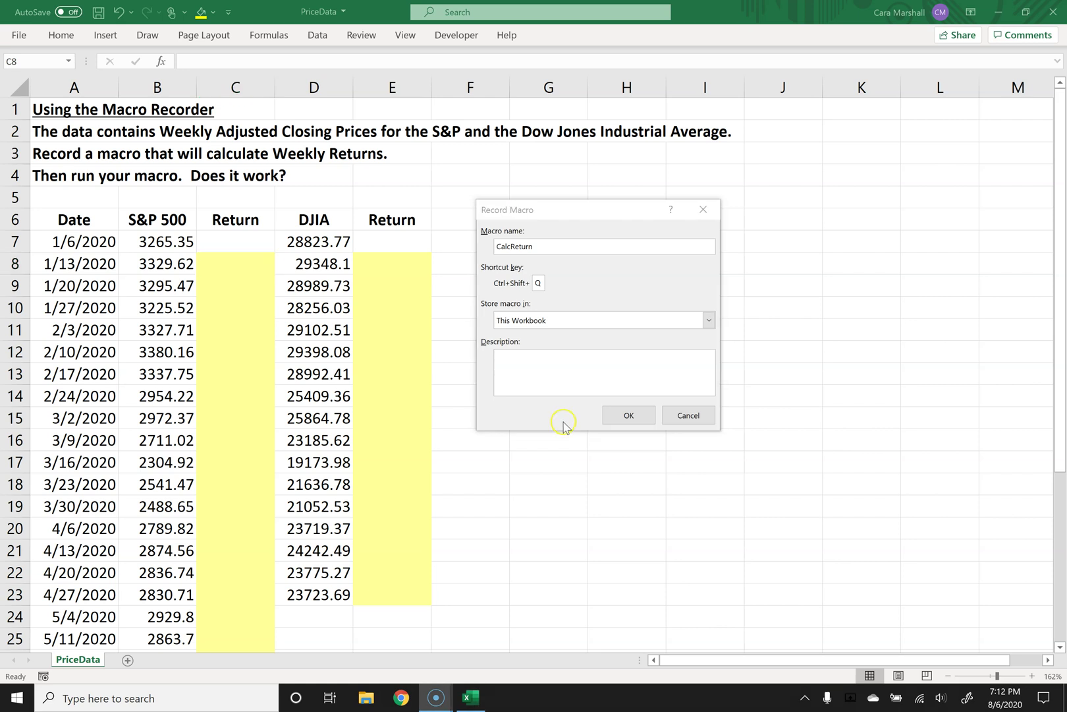
Start recording, enter =B8/B7-1 in C8 (1.97%), and move back to C8.
click(612, 417)
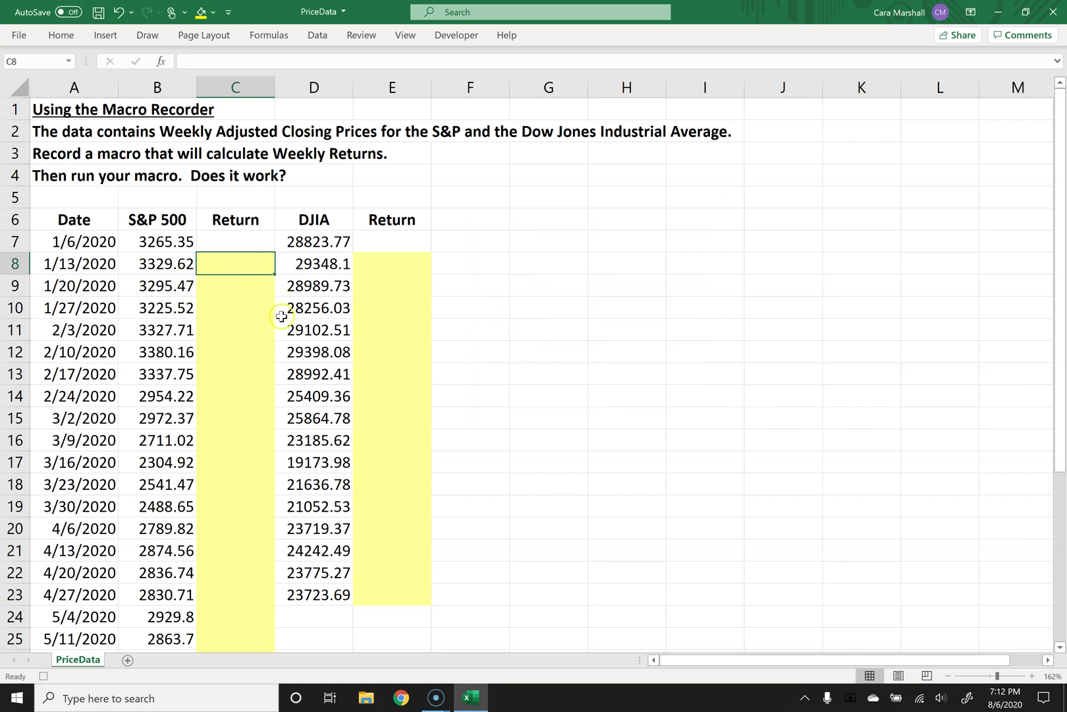
click(492, 315)
text(=)
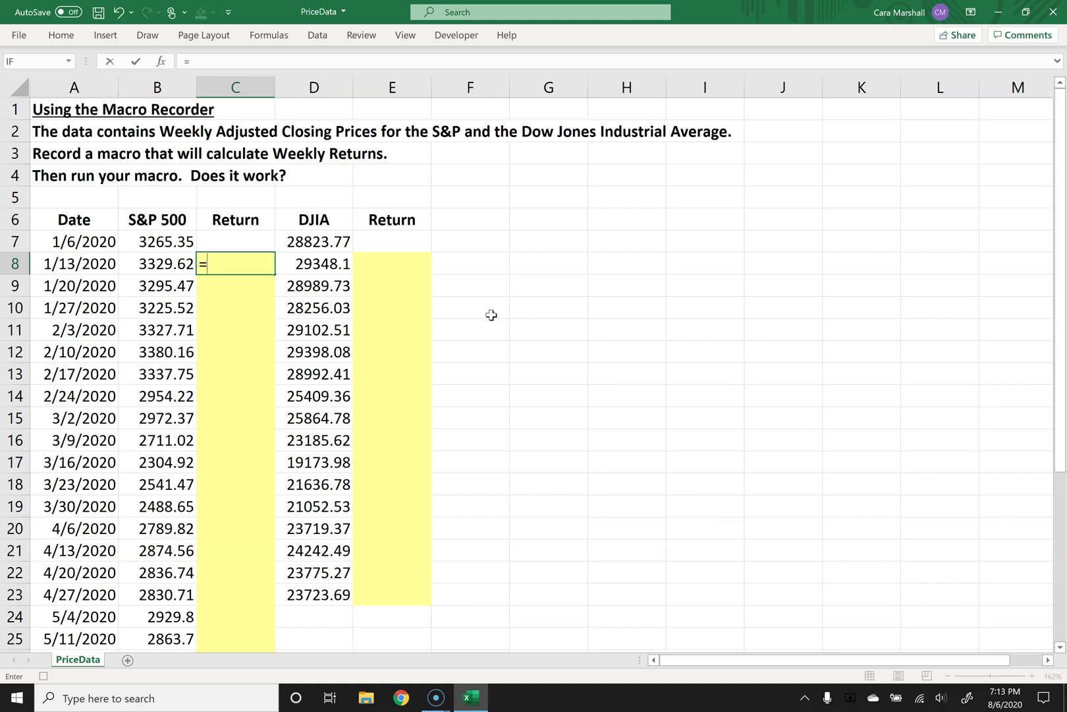
key(Left)
text(/)
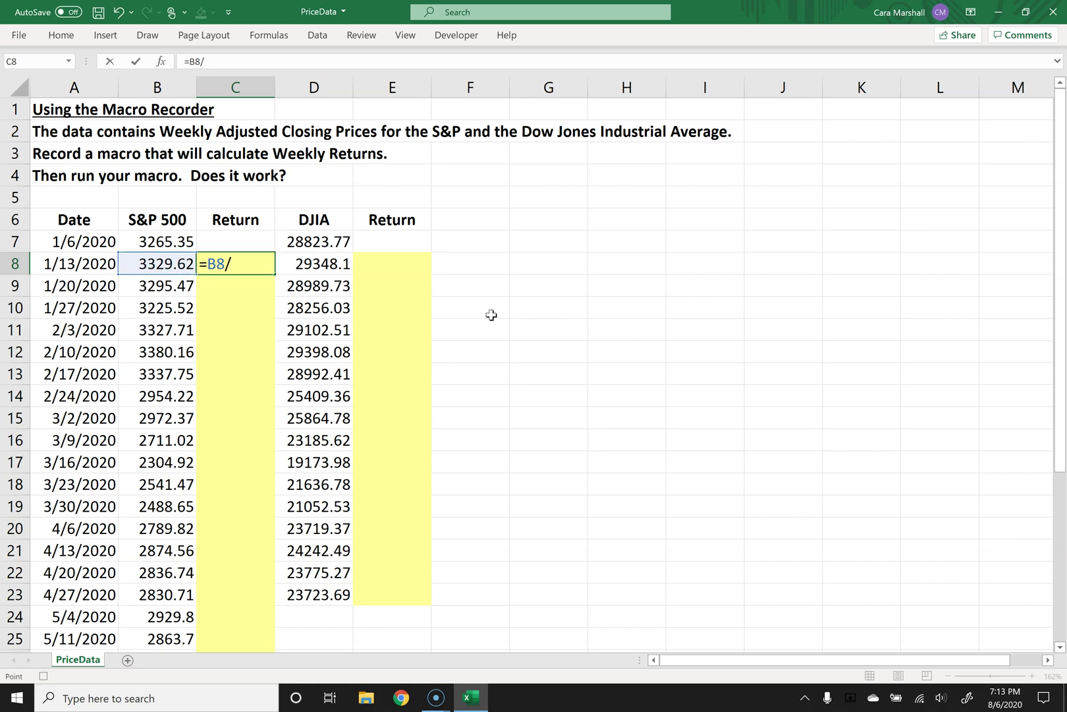
key(Up)
key(Left)
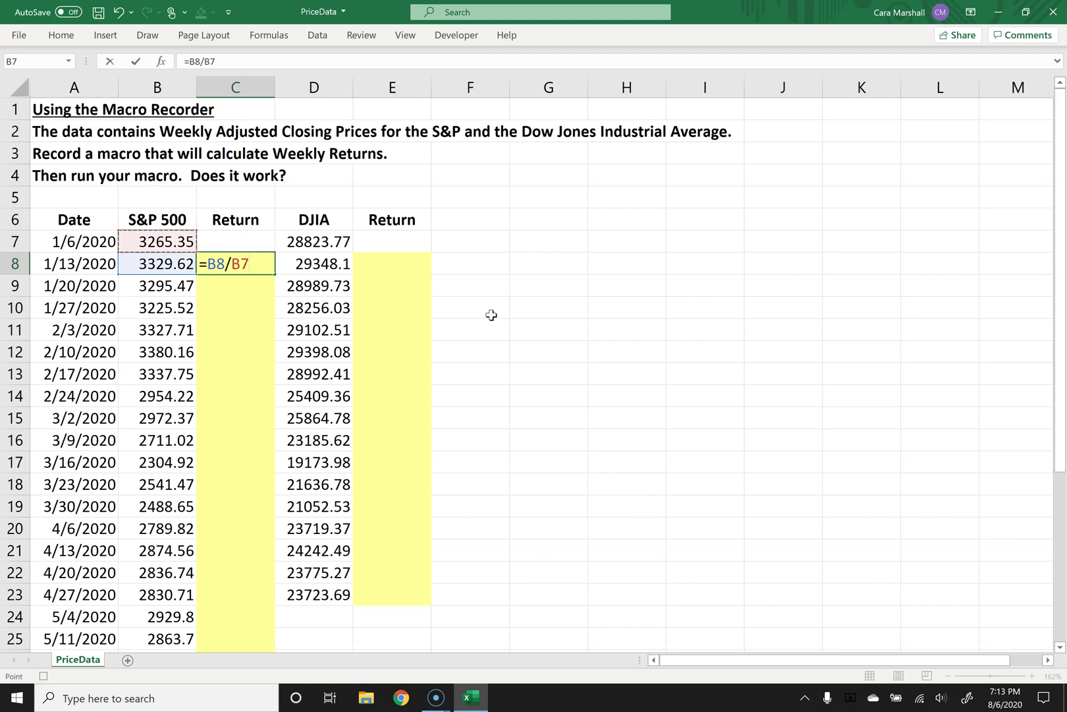
text(-1)
key(Return)
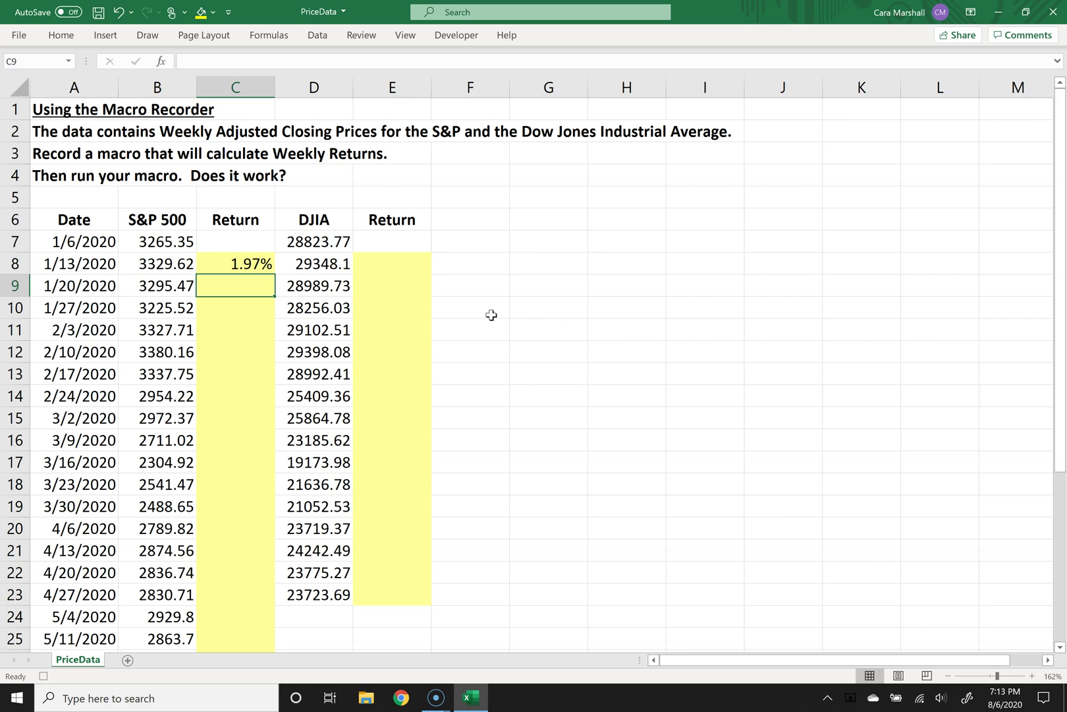
key(Up)
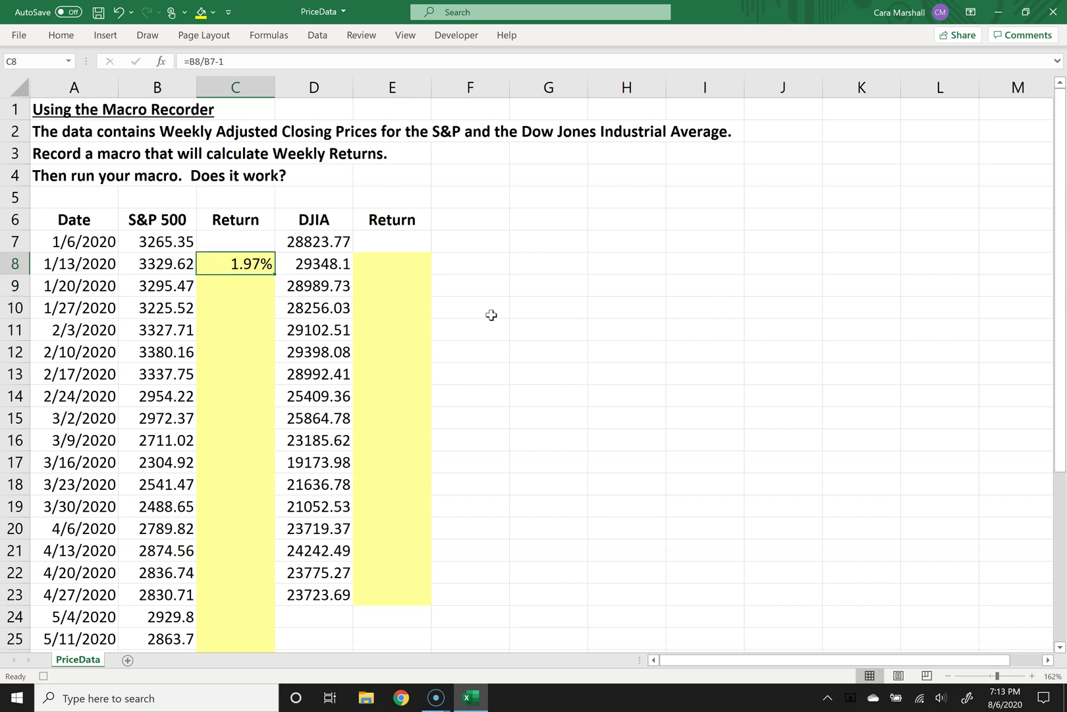
Fill the return formula down column C and color those cells orange.
double_click(276, 278)
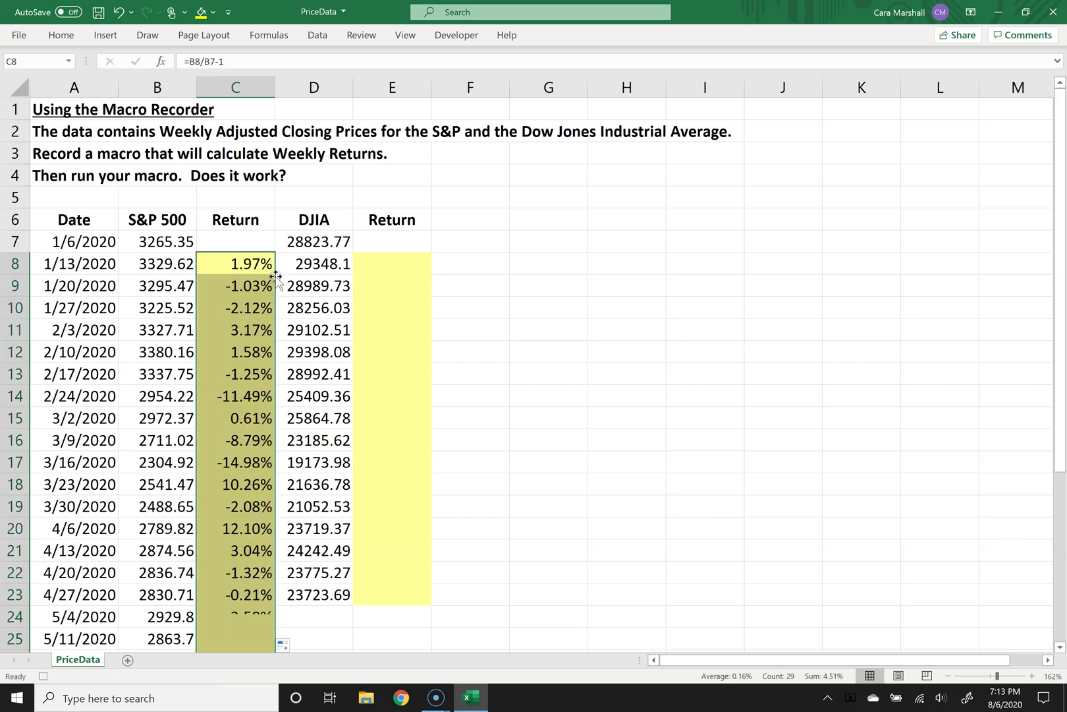
scroll(202, 342, down, 6)
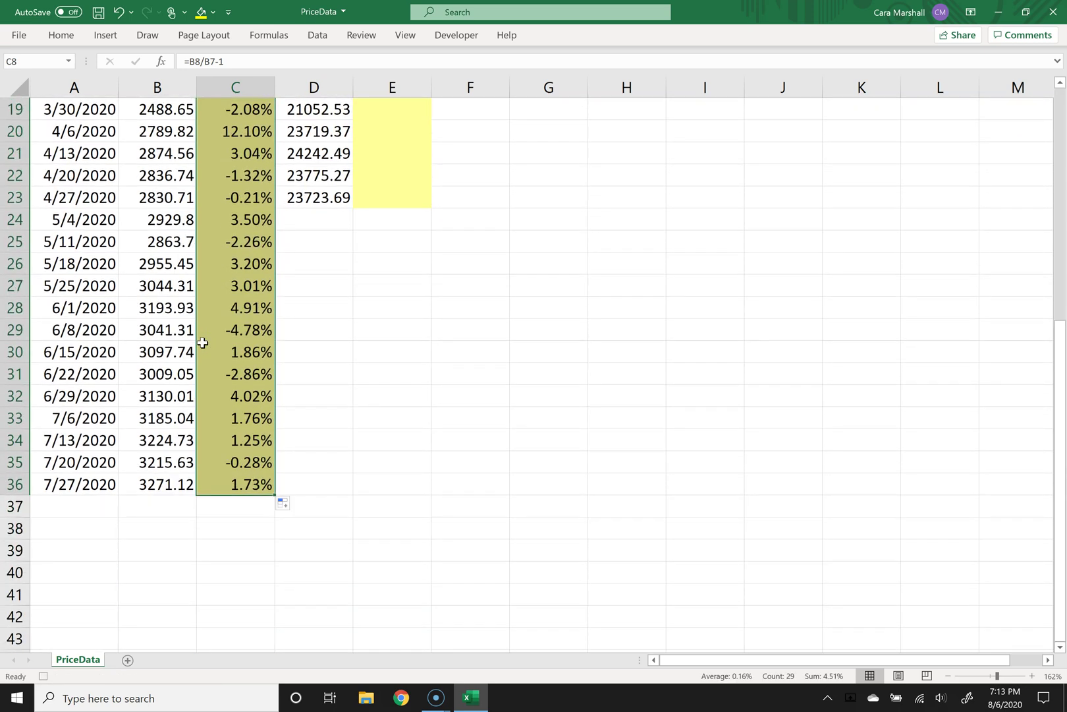
scroll(202, 343, up, 5)
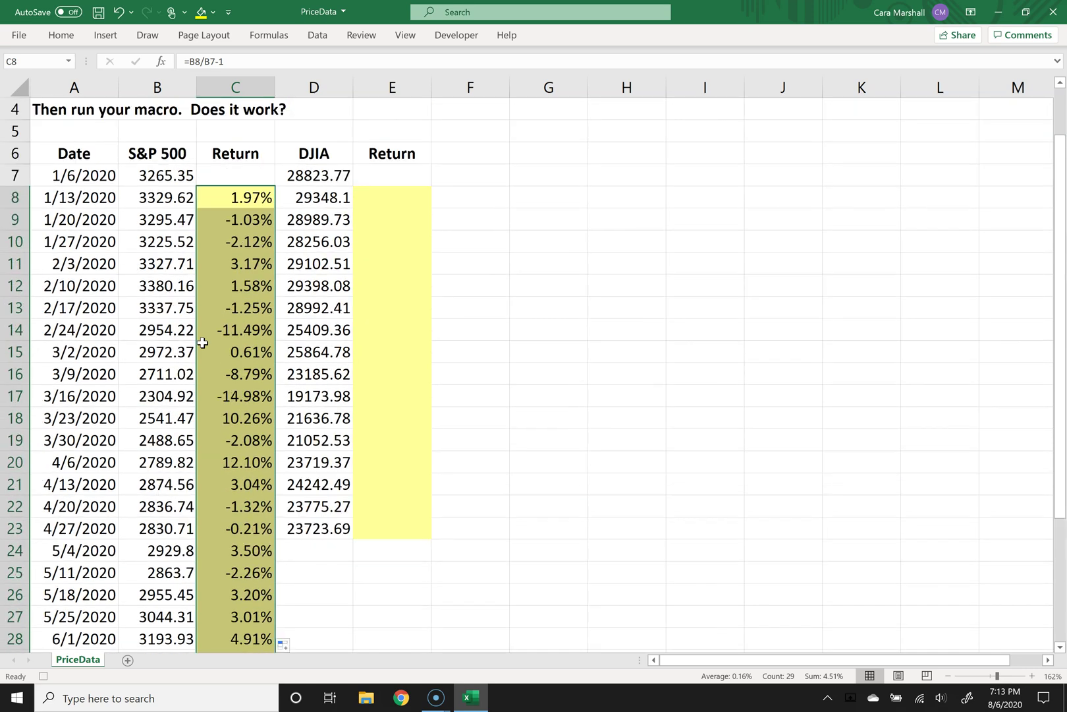
scroll(203, 343, up, 1)
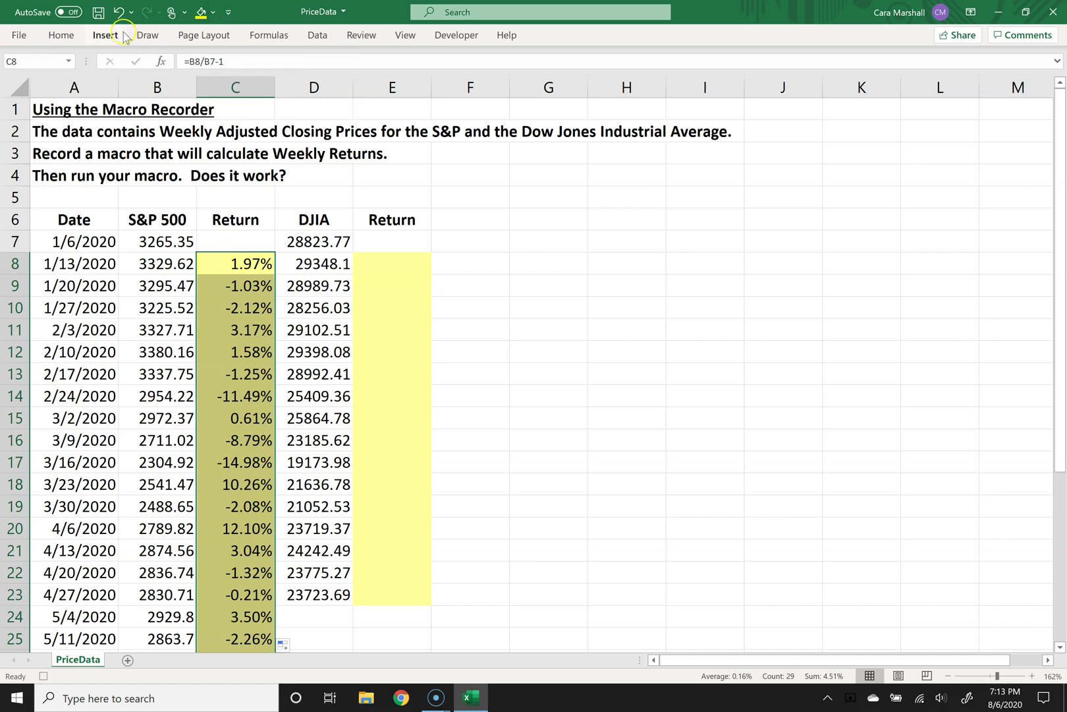
click(213, 12)
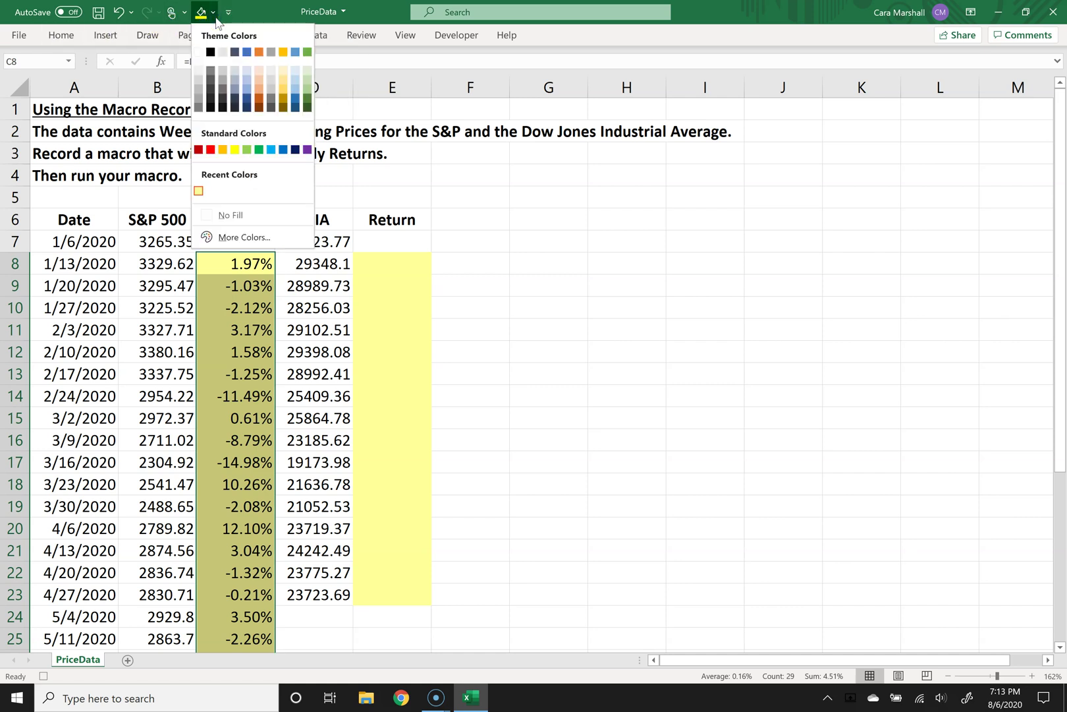
click(223, 149)
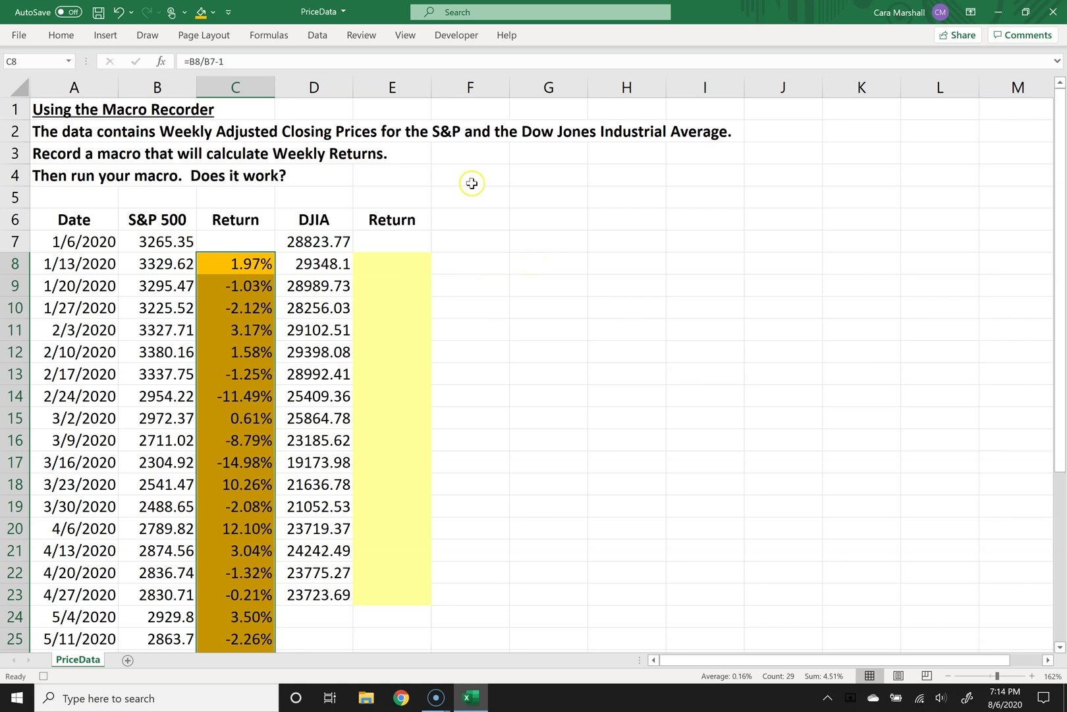
Stop the macro recording from the View tab's Macros menu.
click(409, 38)
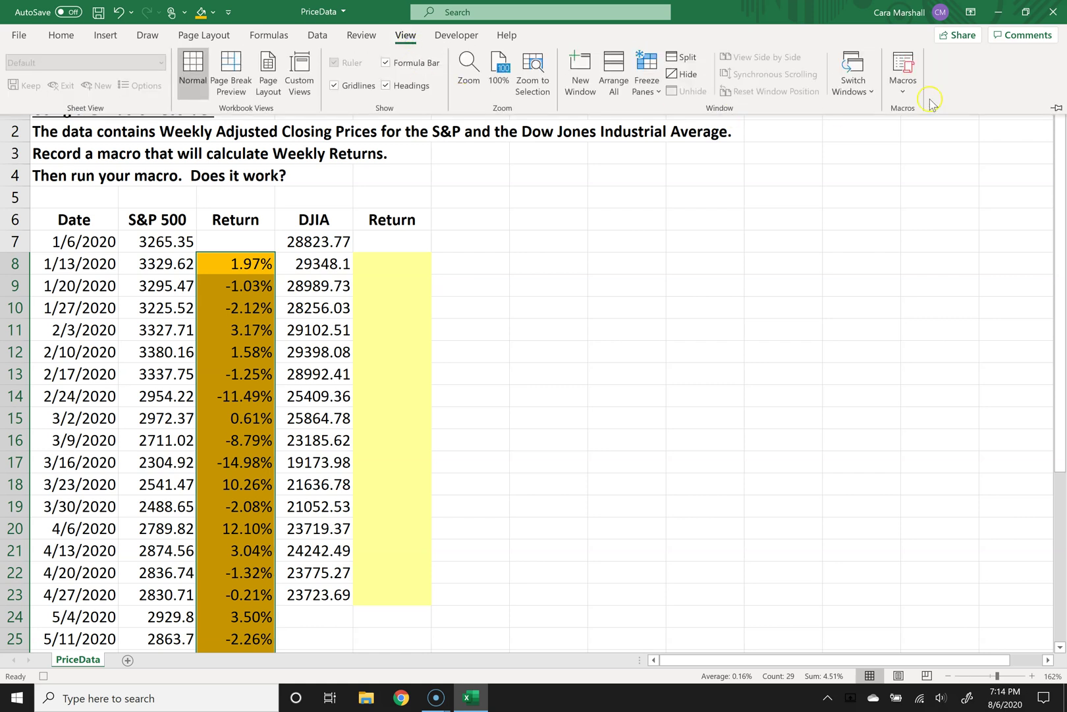
click(902, 92)
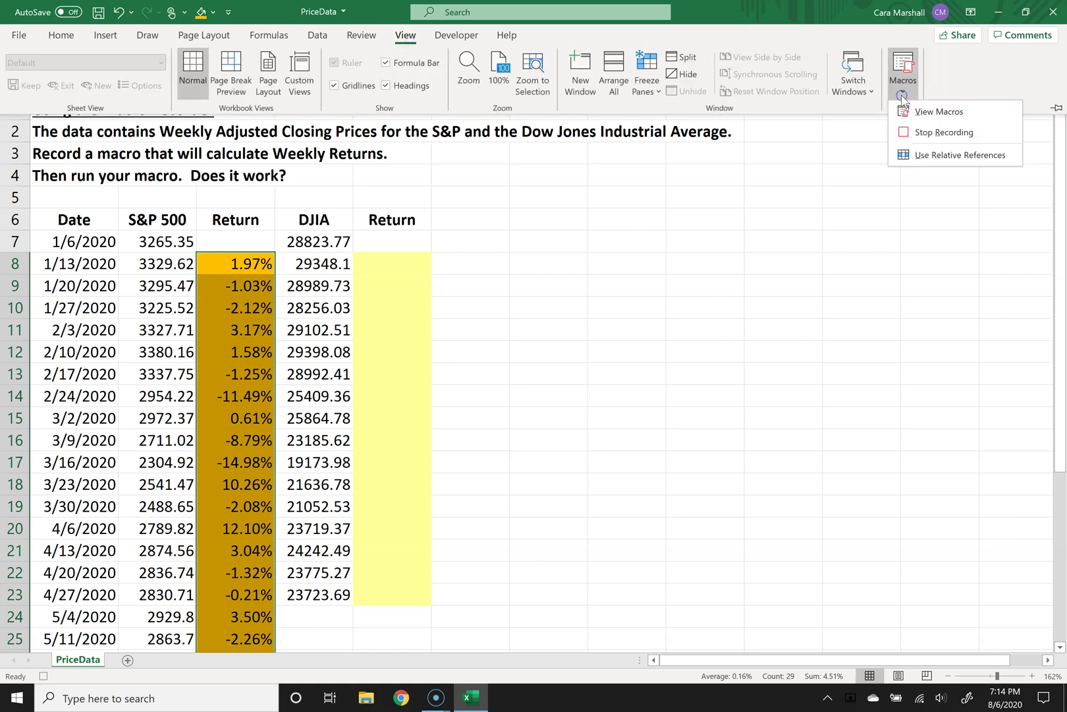
click(953, 134)
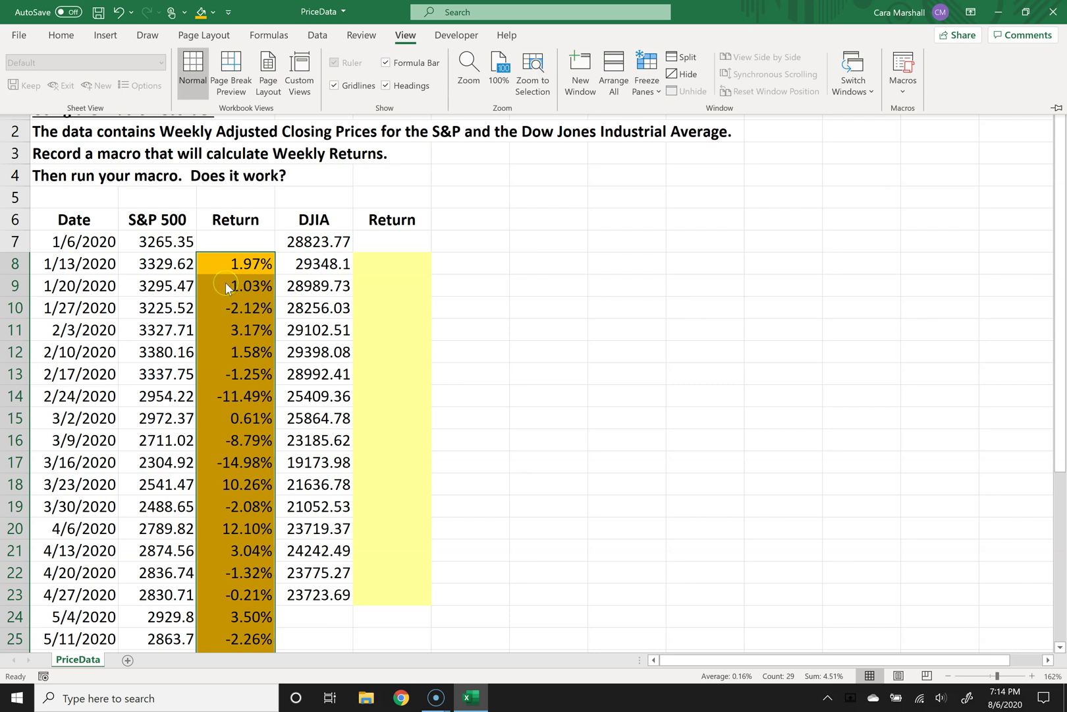
Delete the S&P return values, reapply the light-yellow fill, and select C8.
key(Delete)
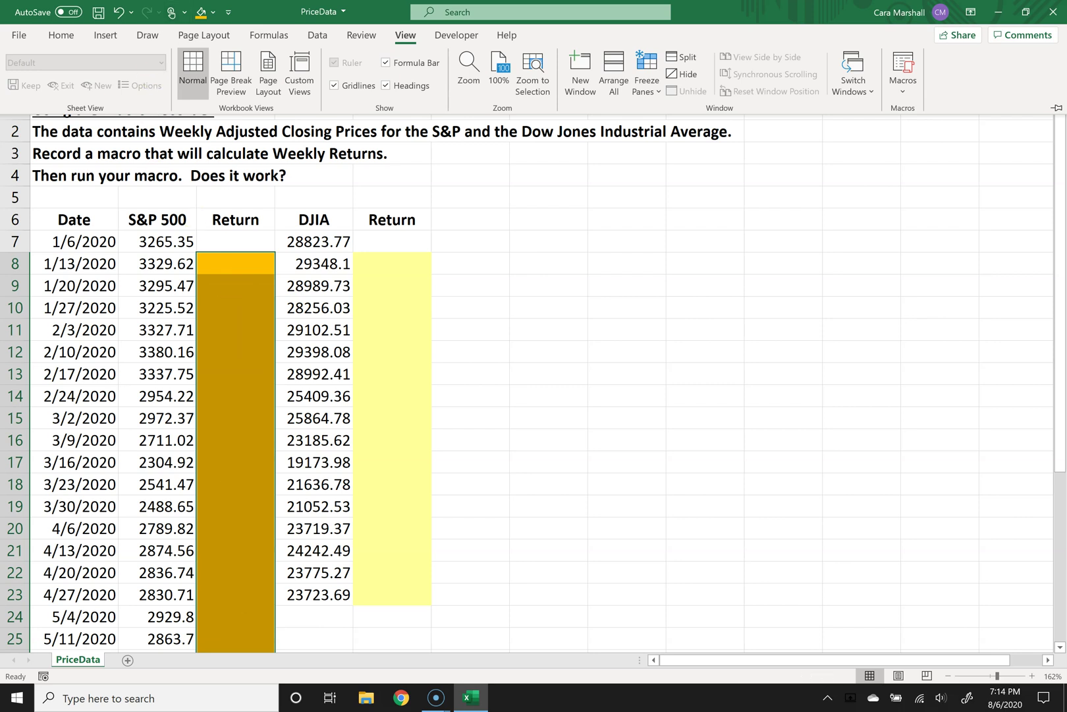
click(213, 12)
click(200, 189)
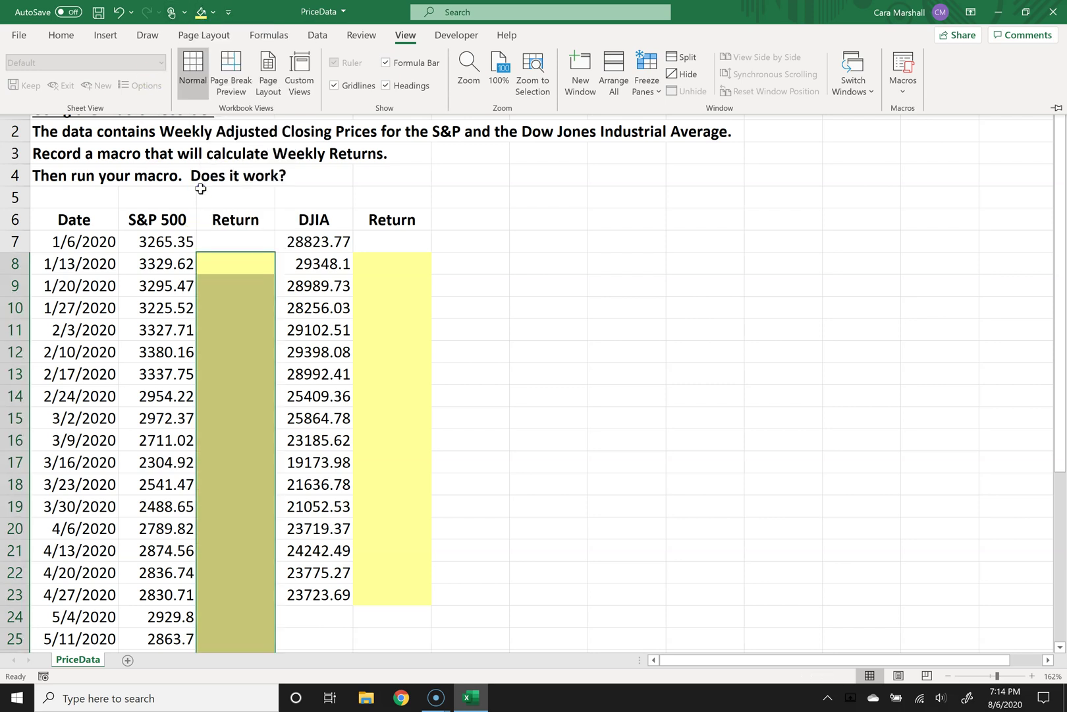
click(251, 269)
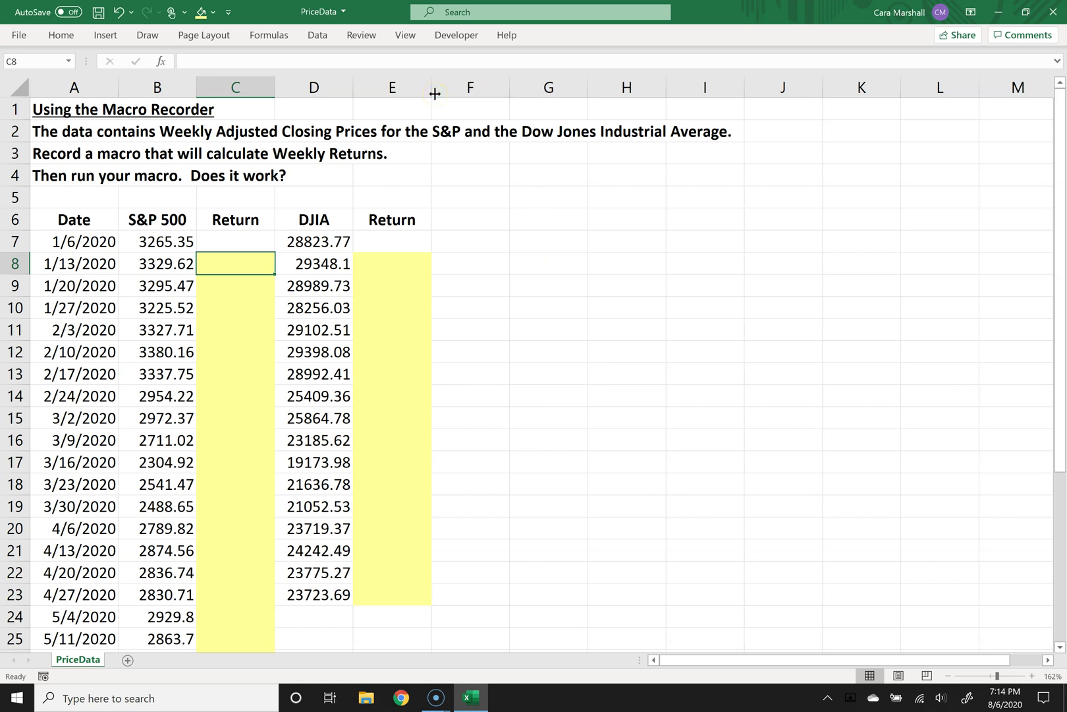
Run CalcReturn from the View Macros list with C8 selected.
click(406, 35)
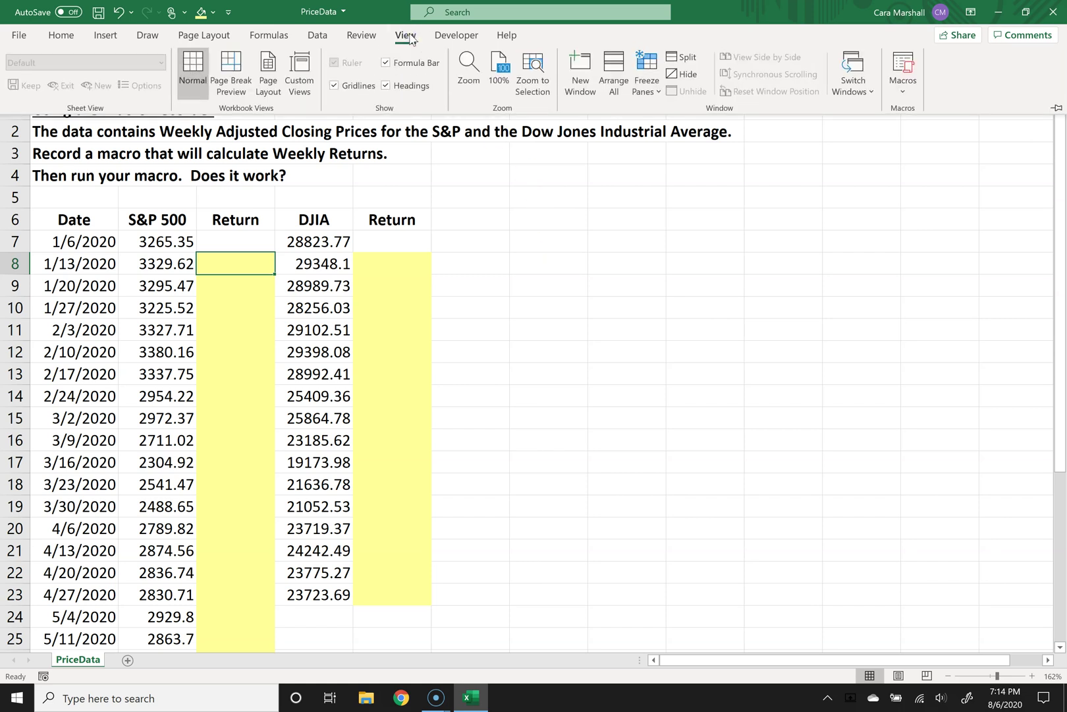
click(897, 97)
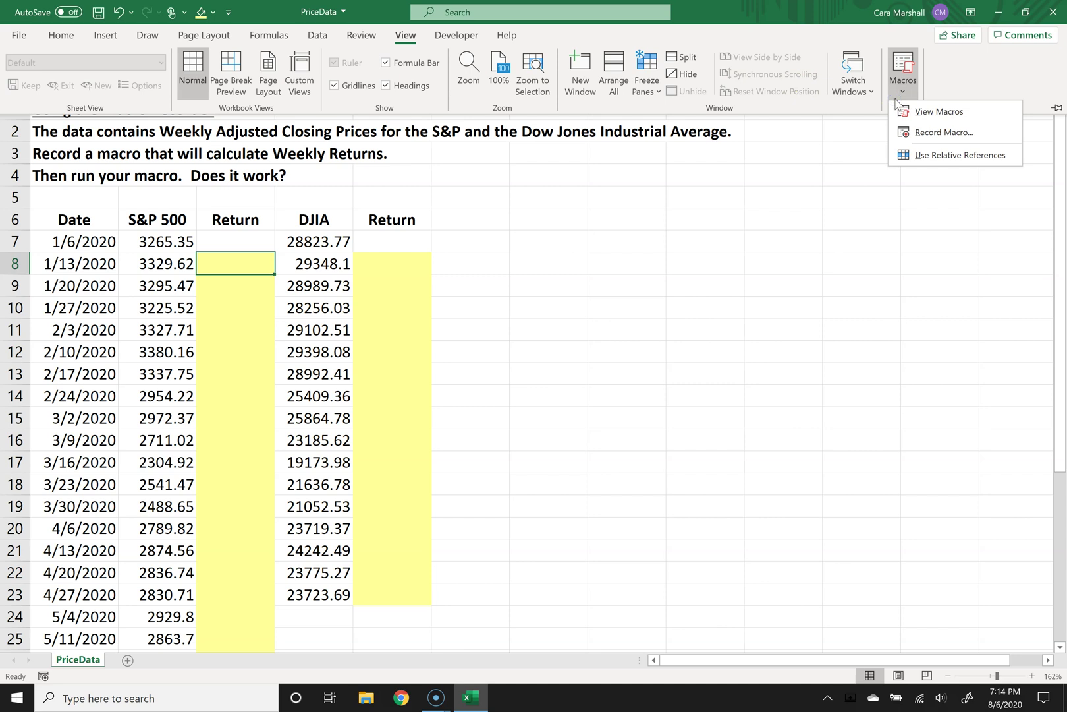
click(938, 112)
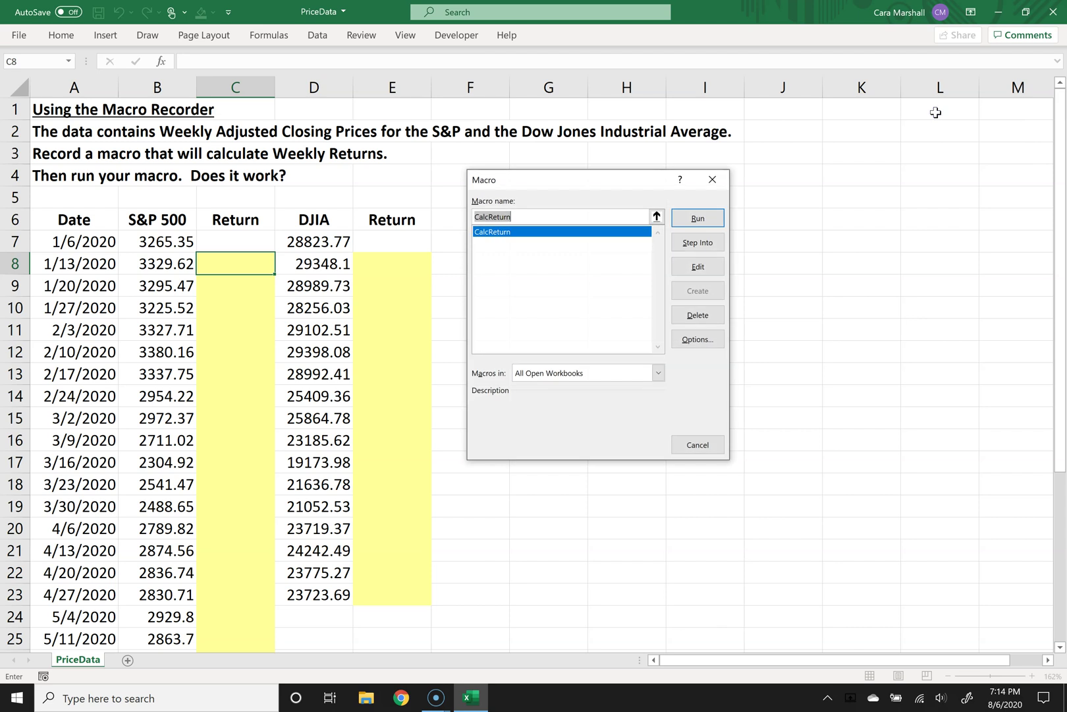
click(680, 222)
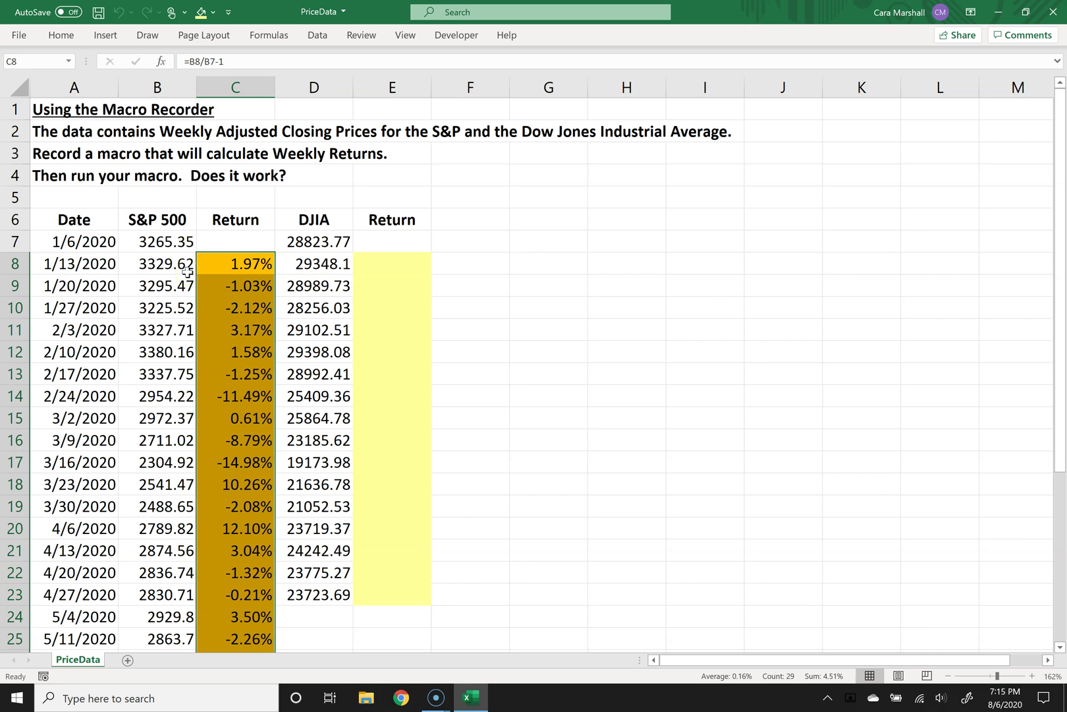
Undo the macro's output, rerun CalcReturn with its shortcut key, and select E8.
click(201, 12)
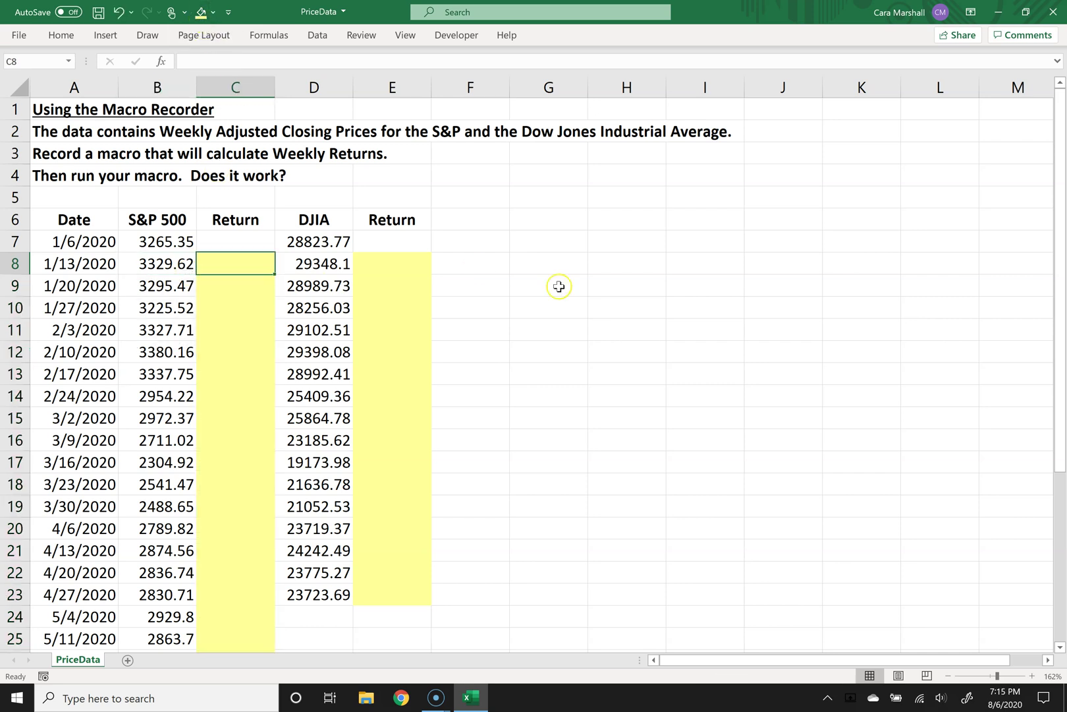
key(ctrl+shift+r)
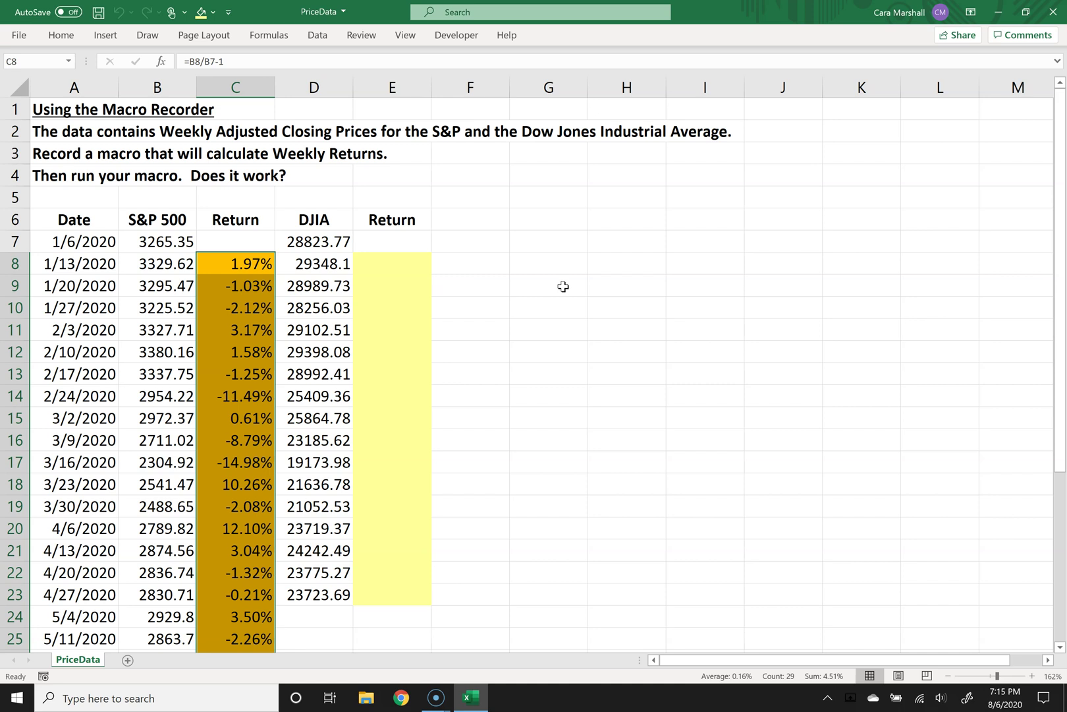
click(412, 265)
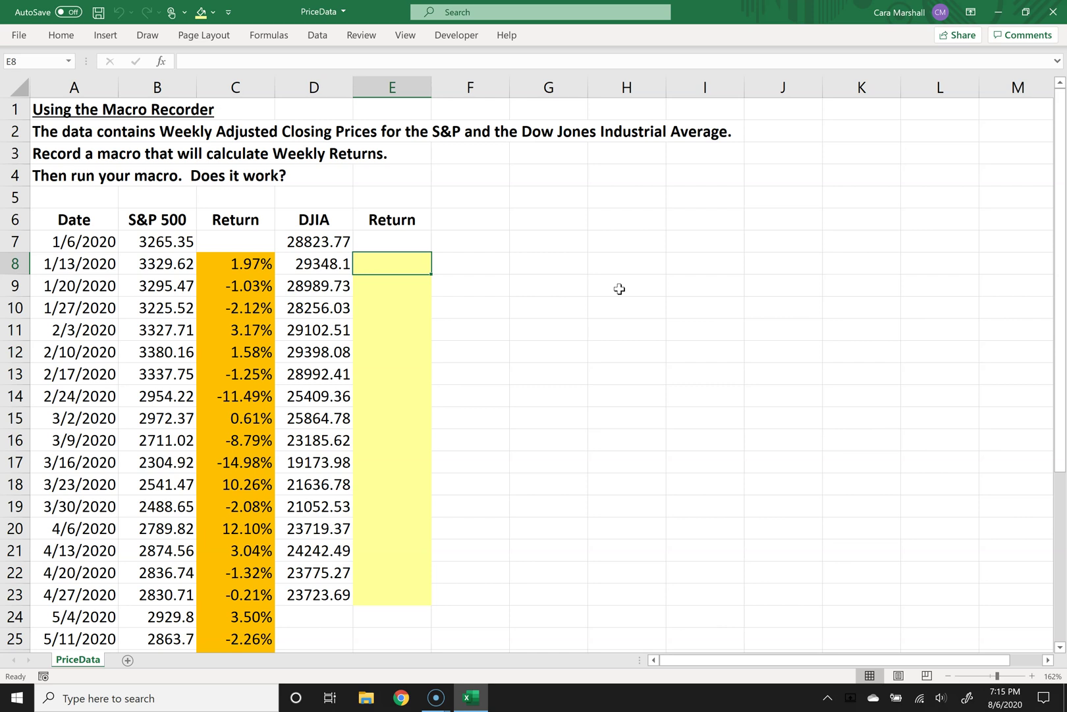
Run CalcReturn with E8 selected and check its single result, =D8/D7-1 (1.82%).
click(405, 35)
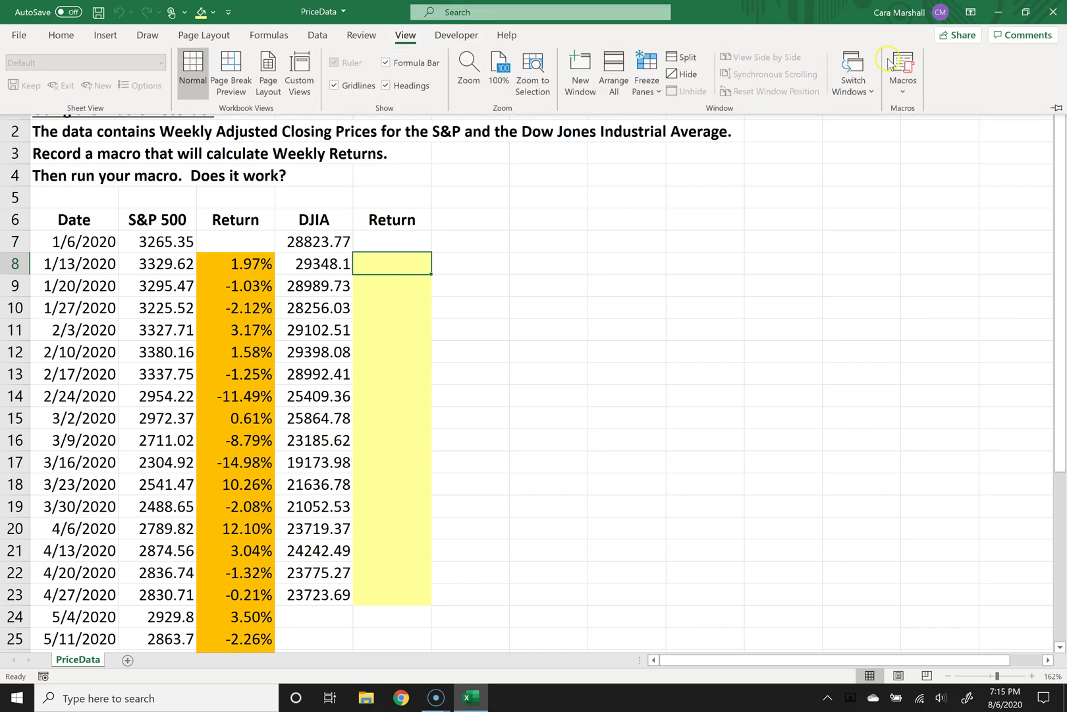
click(891, 62)
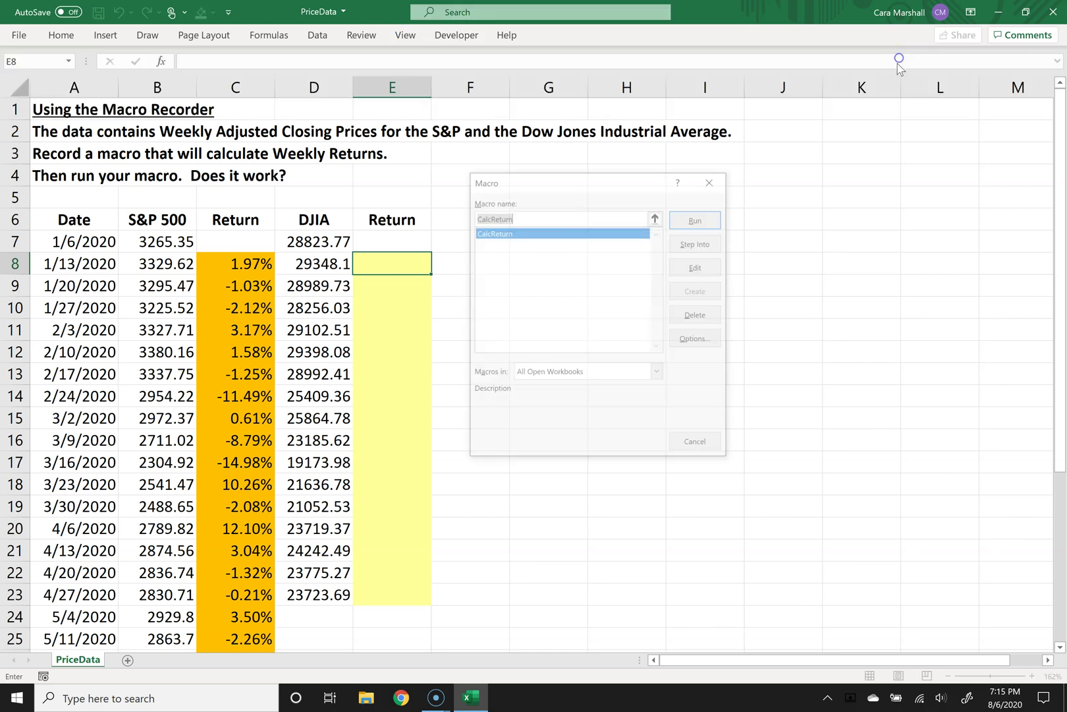
click(685, 225)
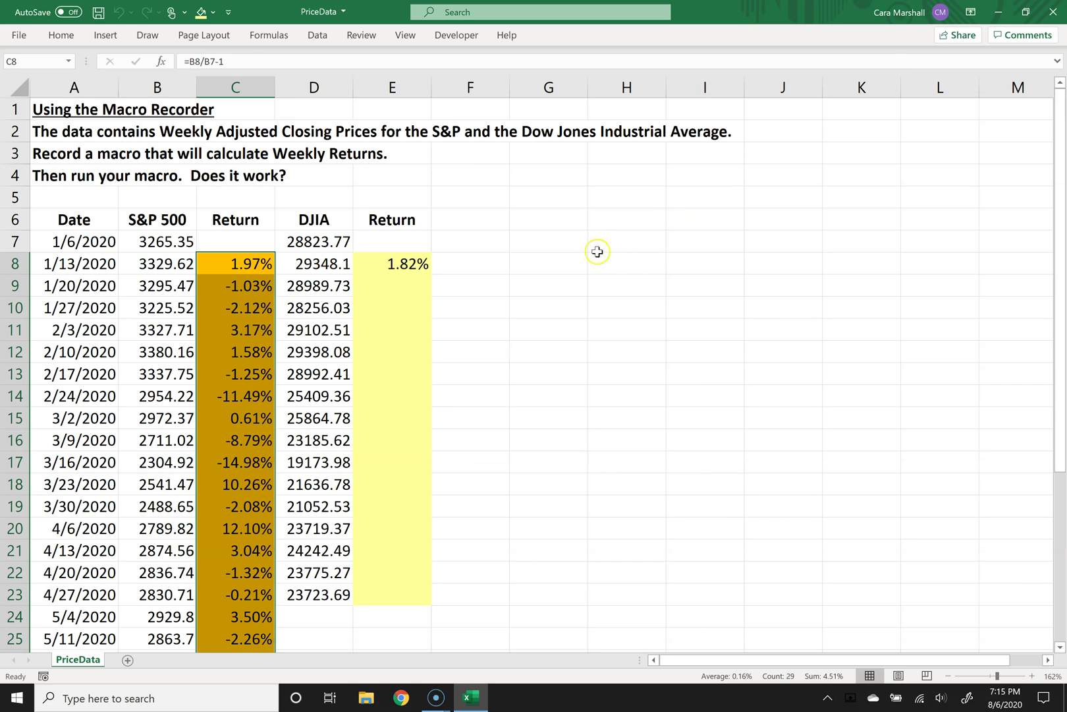
click(422, 263)
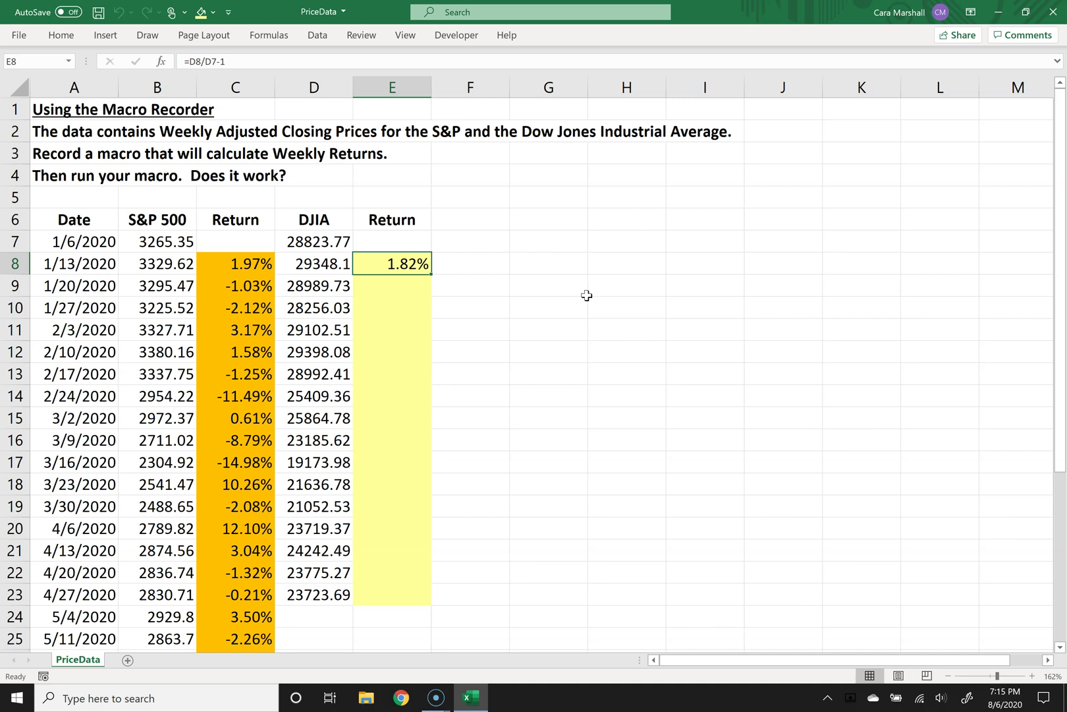
Clear E8, delete the S&P returns from C8 downward, and reapply the light-yellow fill.
key(Delete)
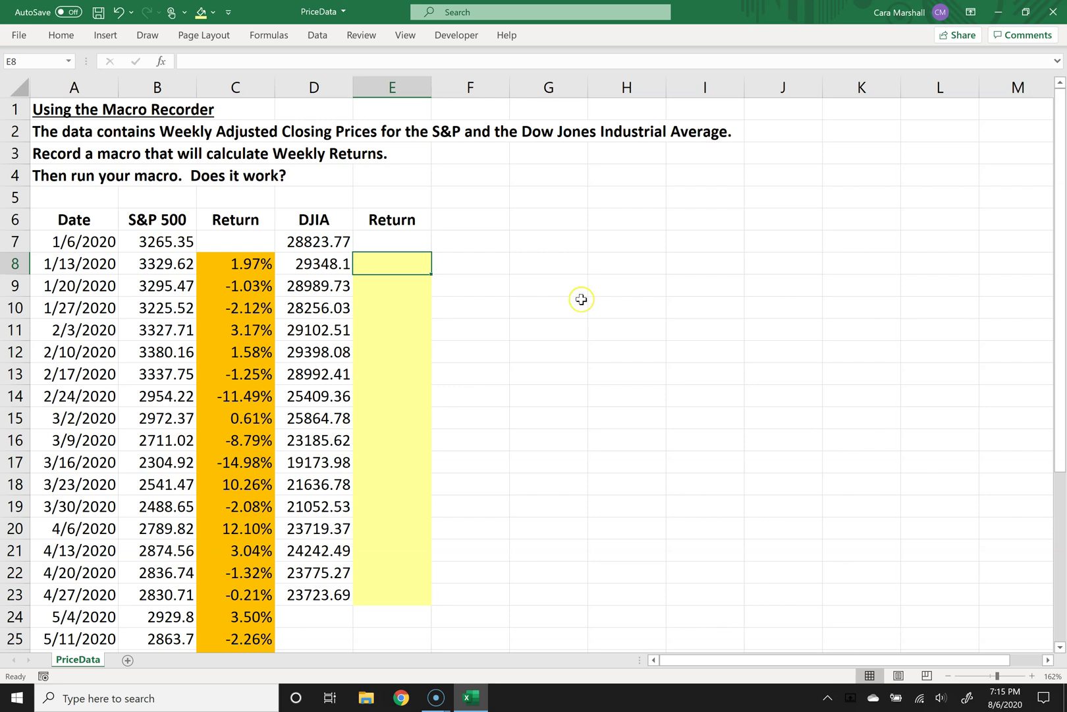
click(235, 266)
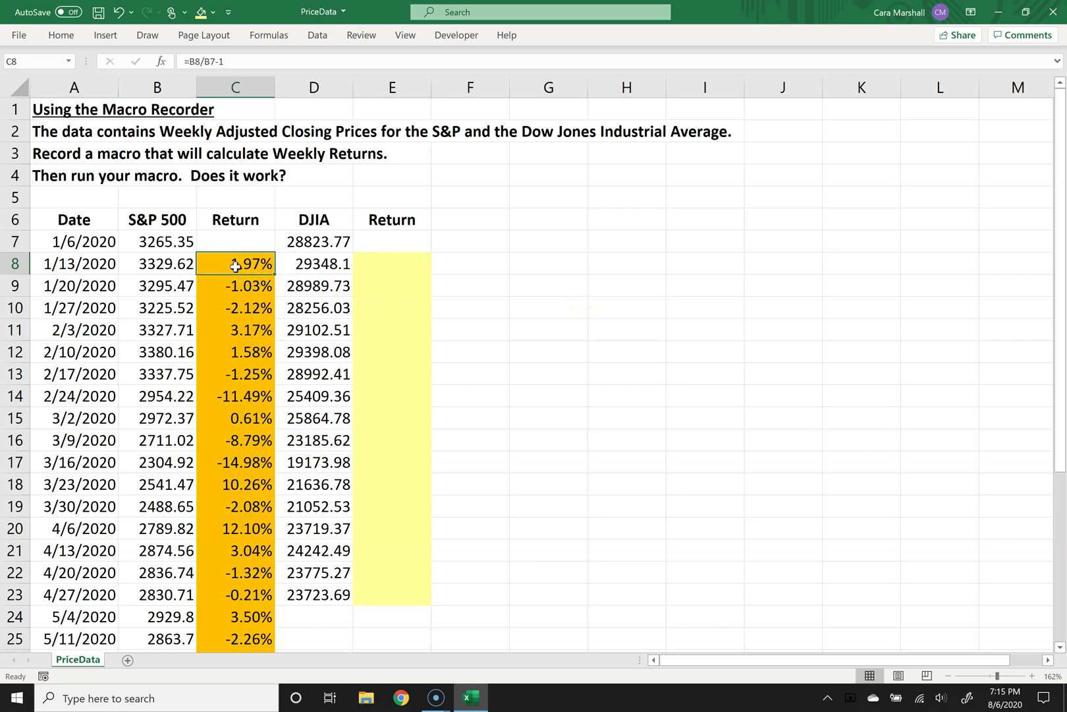
key(ctrl+shift+Down)
key(Delete)
scroll(235, 266, up, 4)
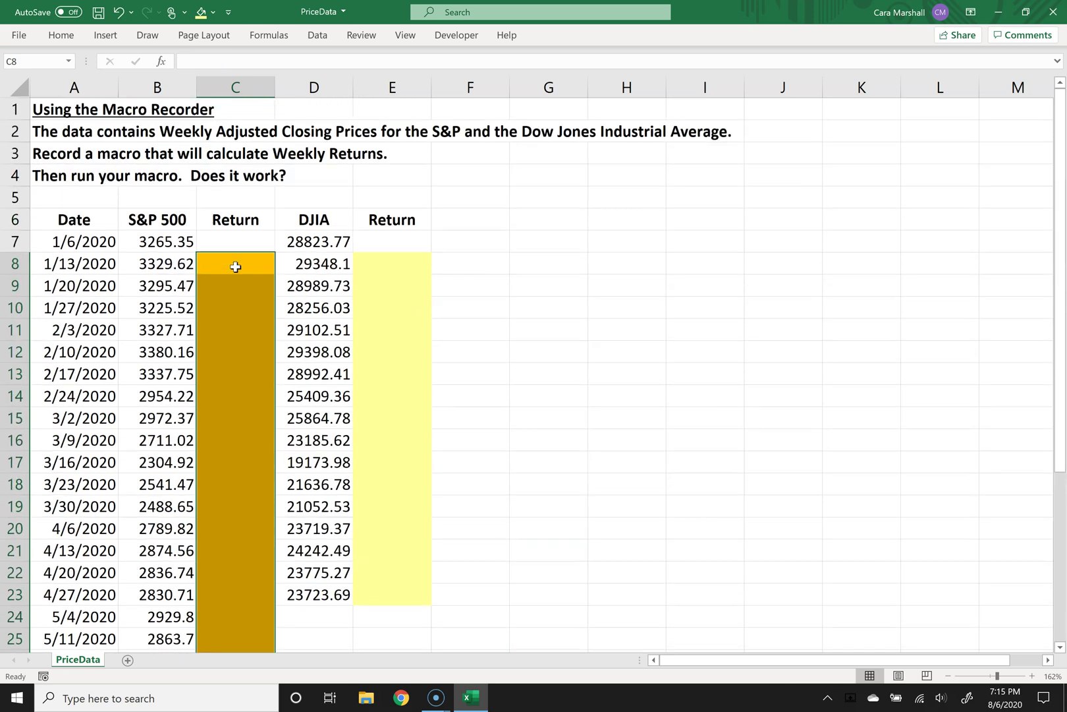
click(201, 12)
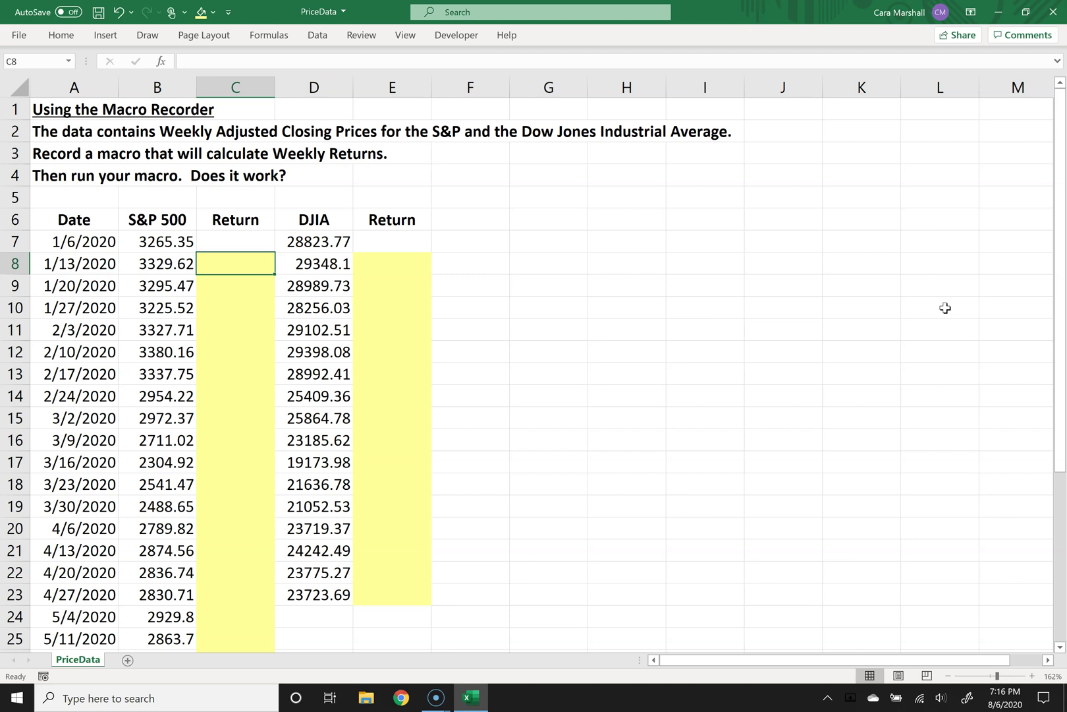
Switch from the Developer tab to the View tab and select cell C8.
click(464, 37)
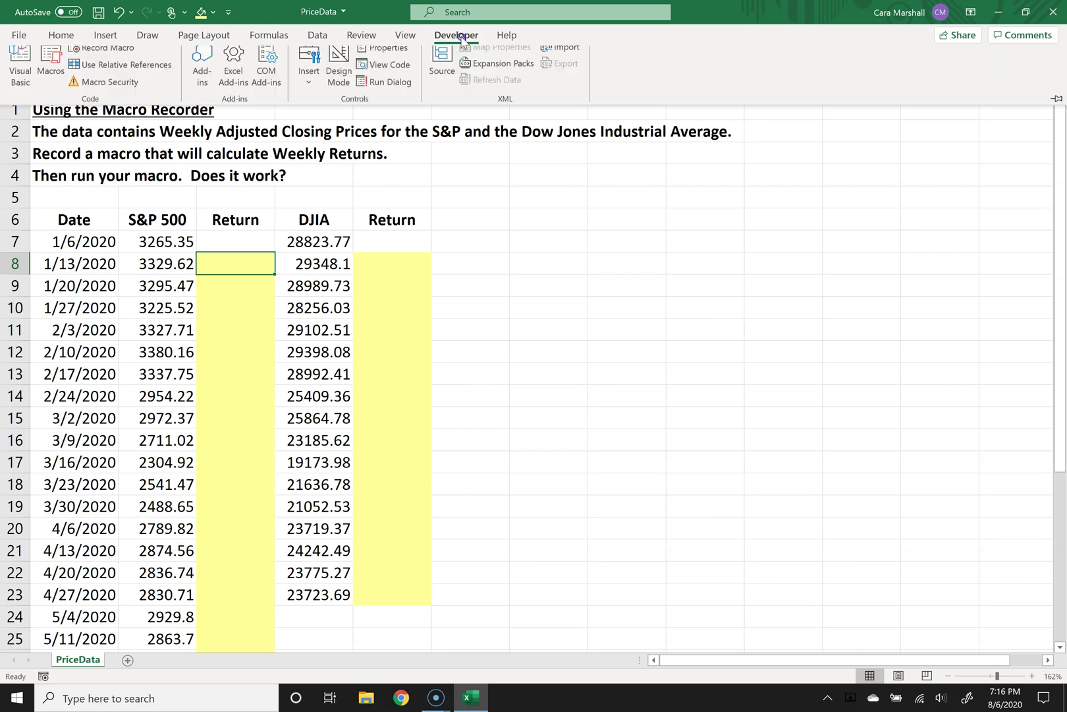
click(407, 37)
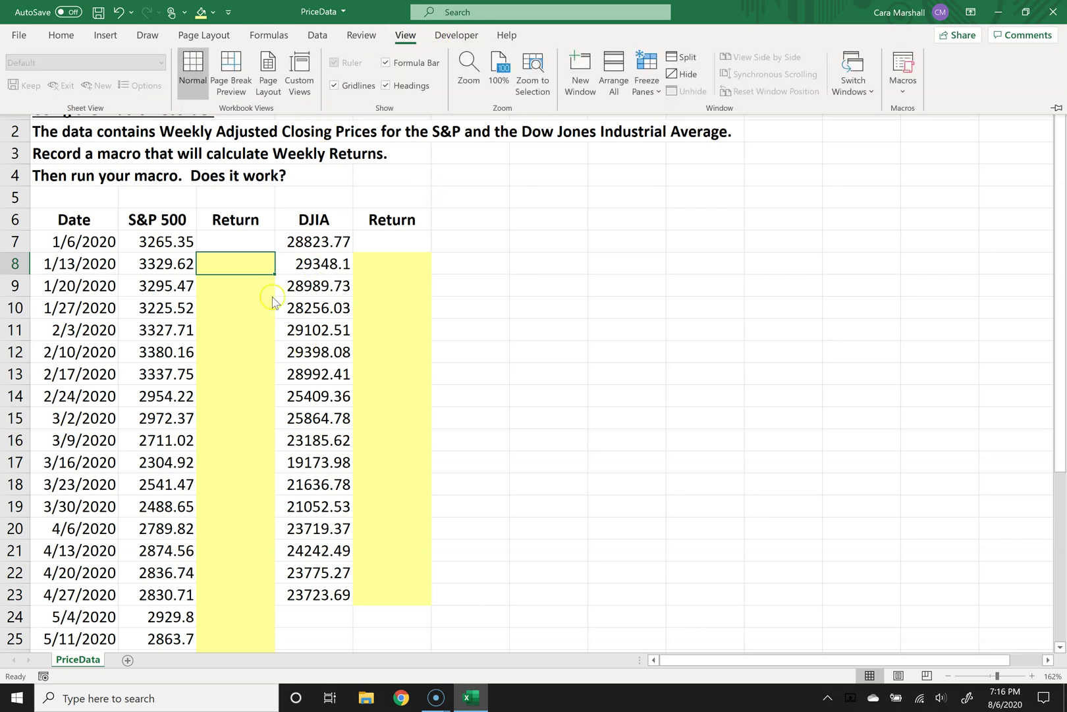
click(229, 271)
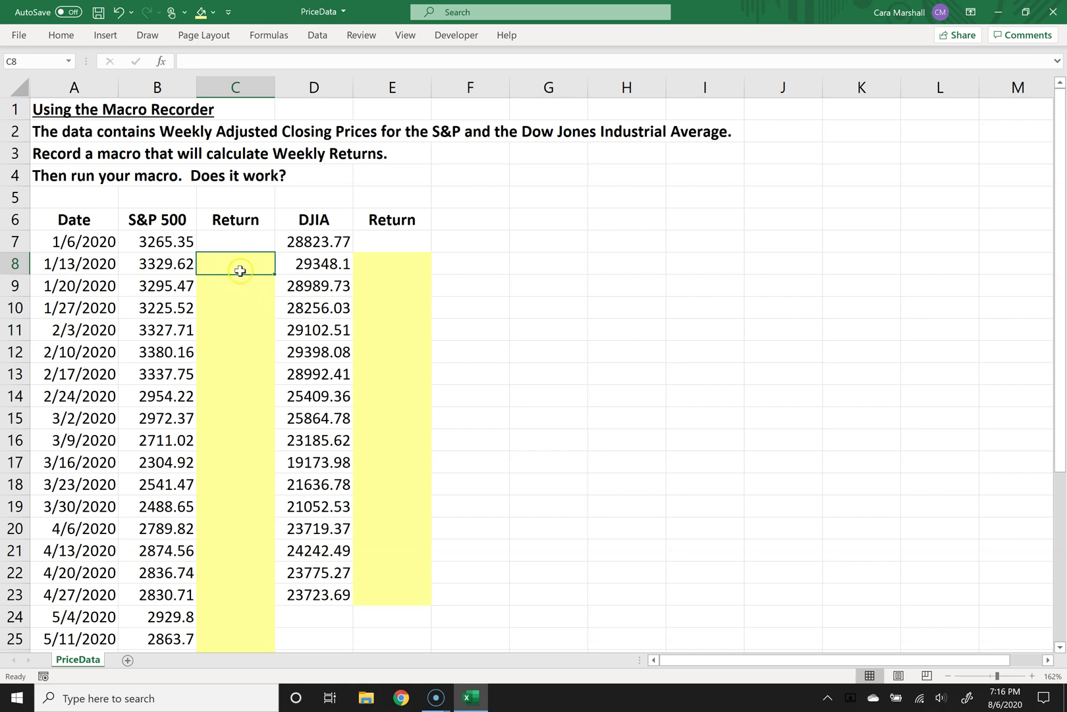
Toggle Use Relative References in the Macros menu until it is switched on.
click(412, 31)
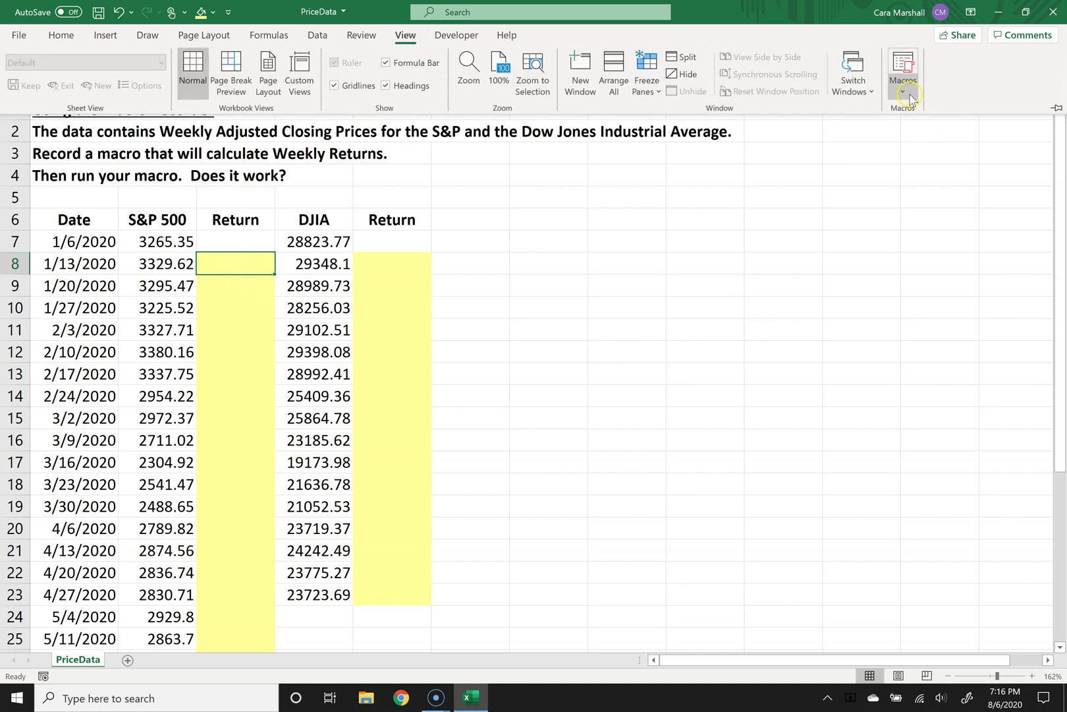
click(903, 87)
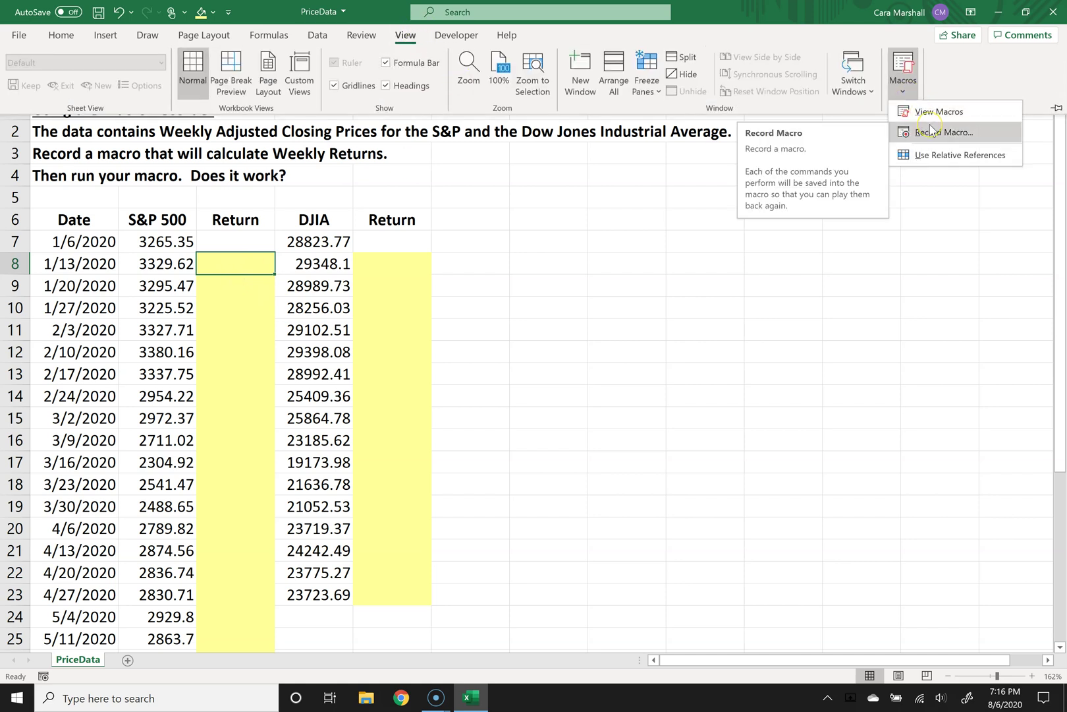
click(958, 157)
click(903, 87)
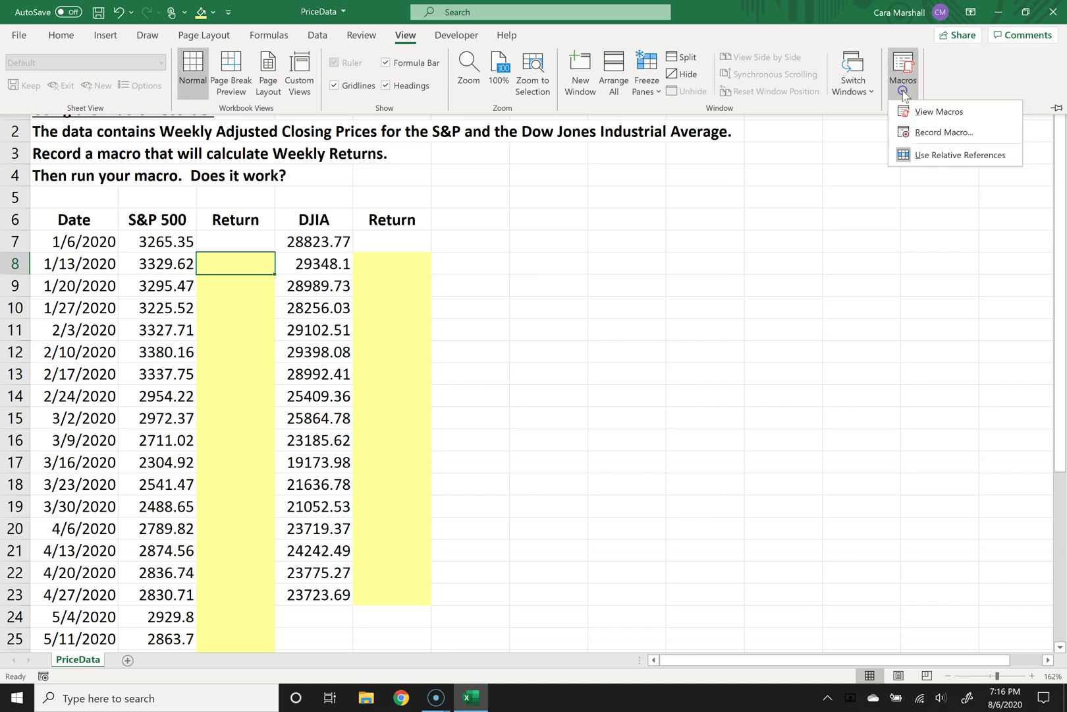
click(954, 156)
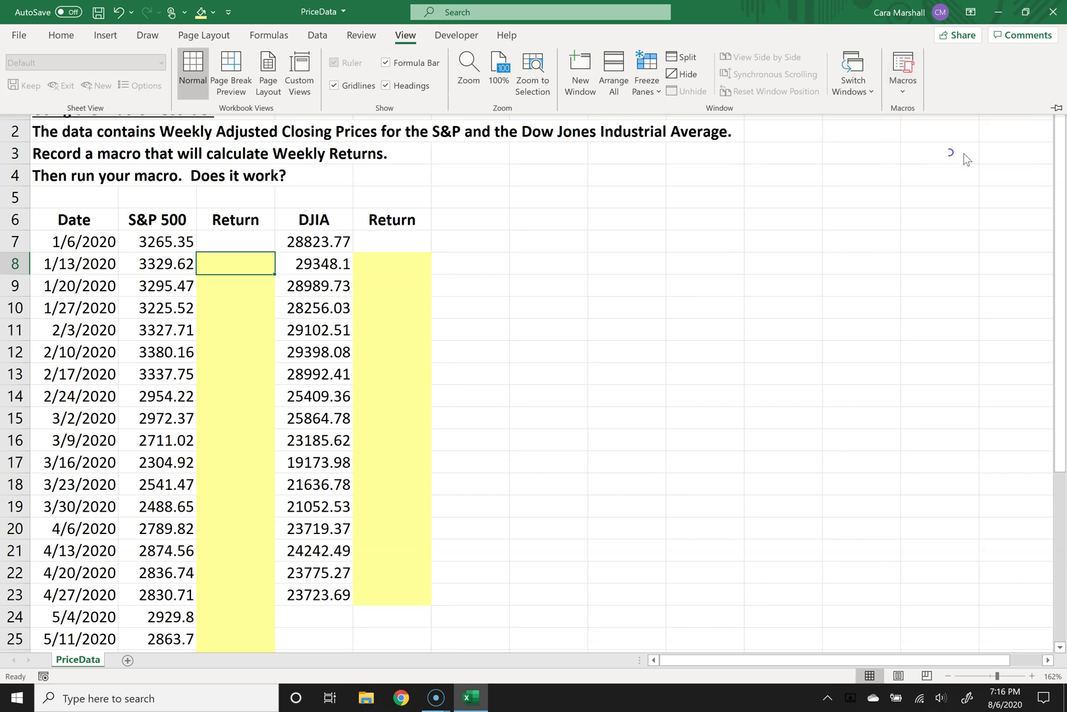
click(911, 94)
click(948, 152)
click(907, 93)
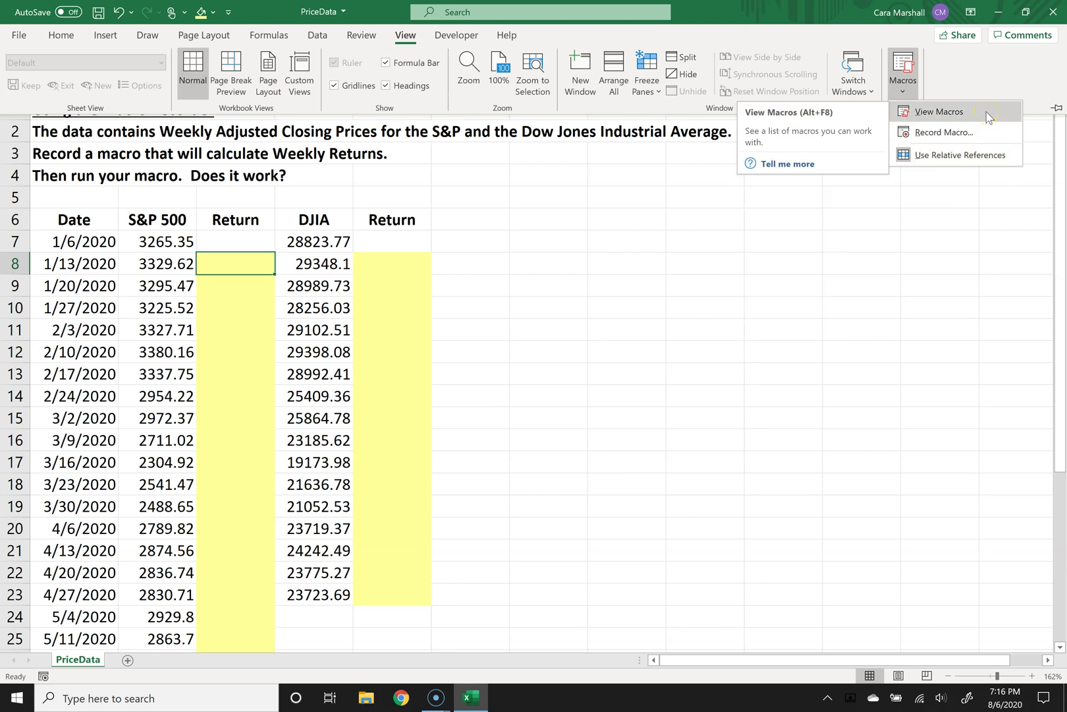
click(985, 156)
click(903, 88)
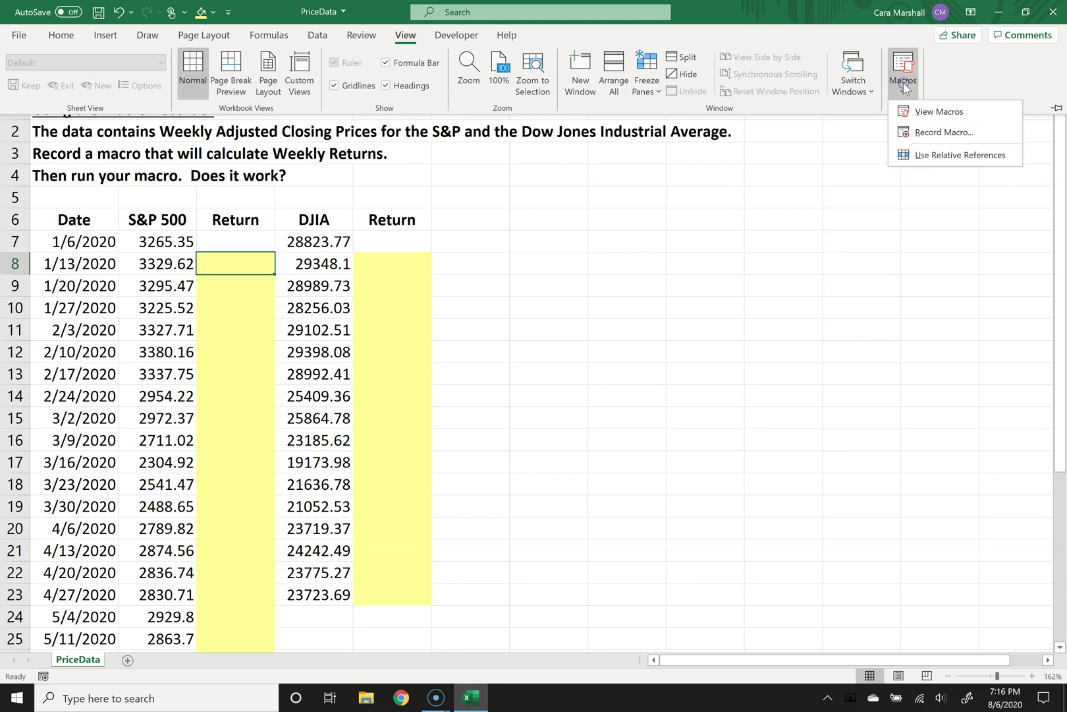
click(919, 164)
click(946, 158)
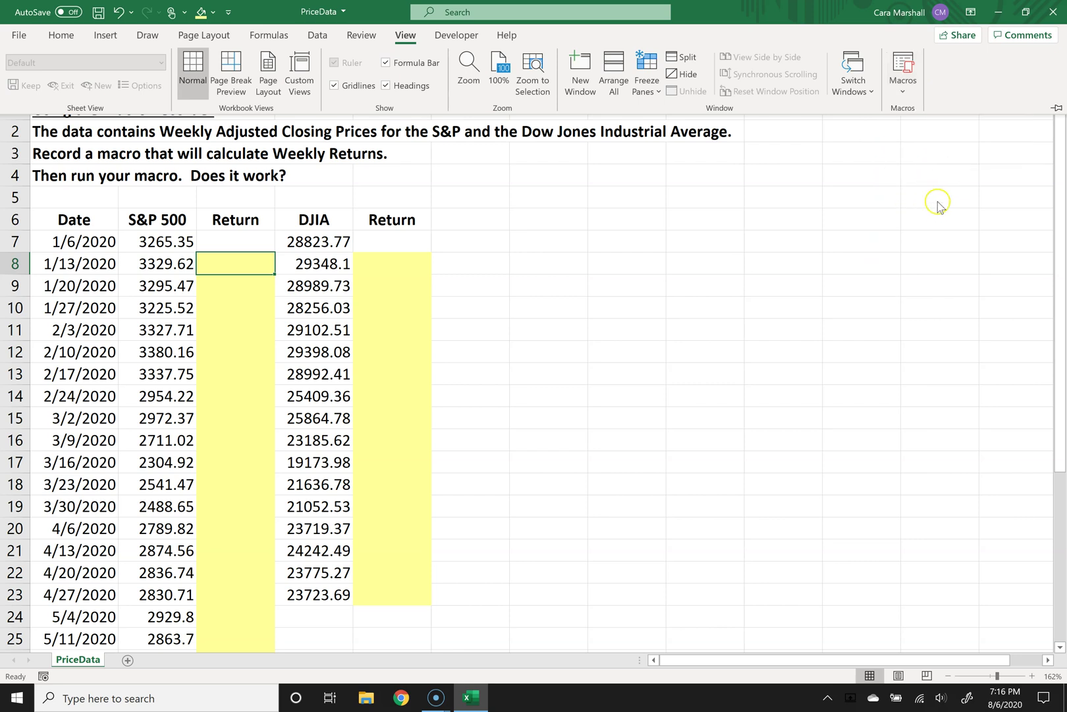
click(909, 97)
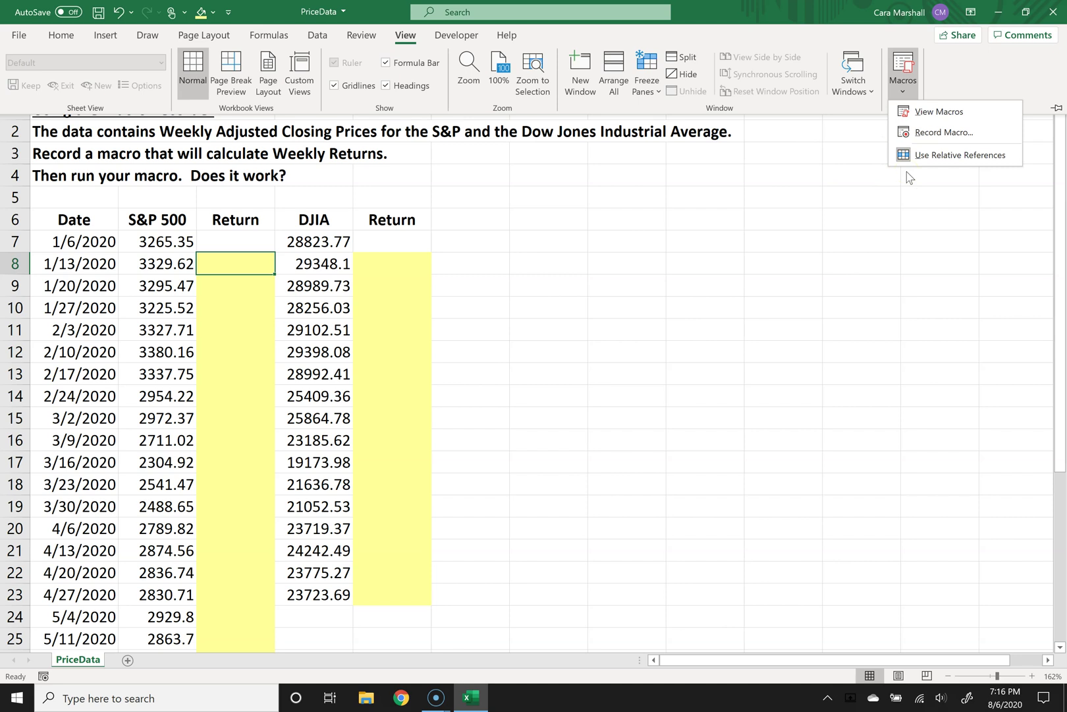
Start recording a macro named RelativeReturn with shortcut Ctrl+Shift+A, stored in This Workbook.
click(939, 132)
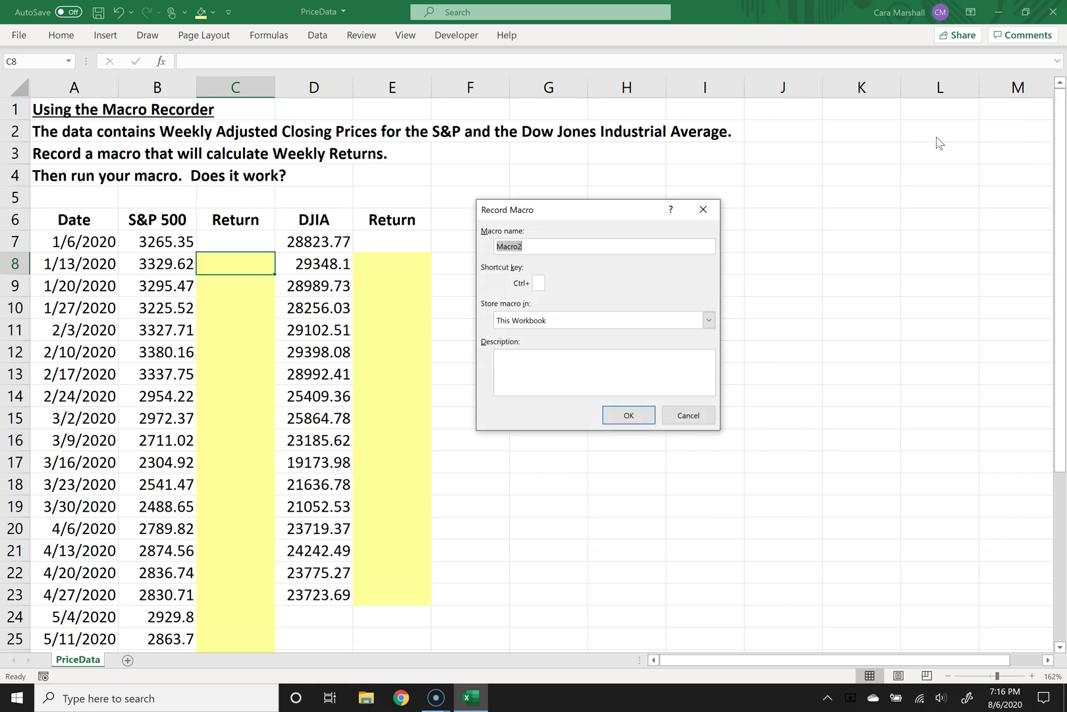
text(RelativeReturn)
click(536, 283)
text(A)
click(634, 416)
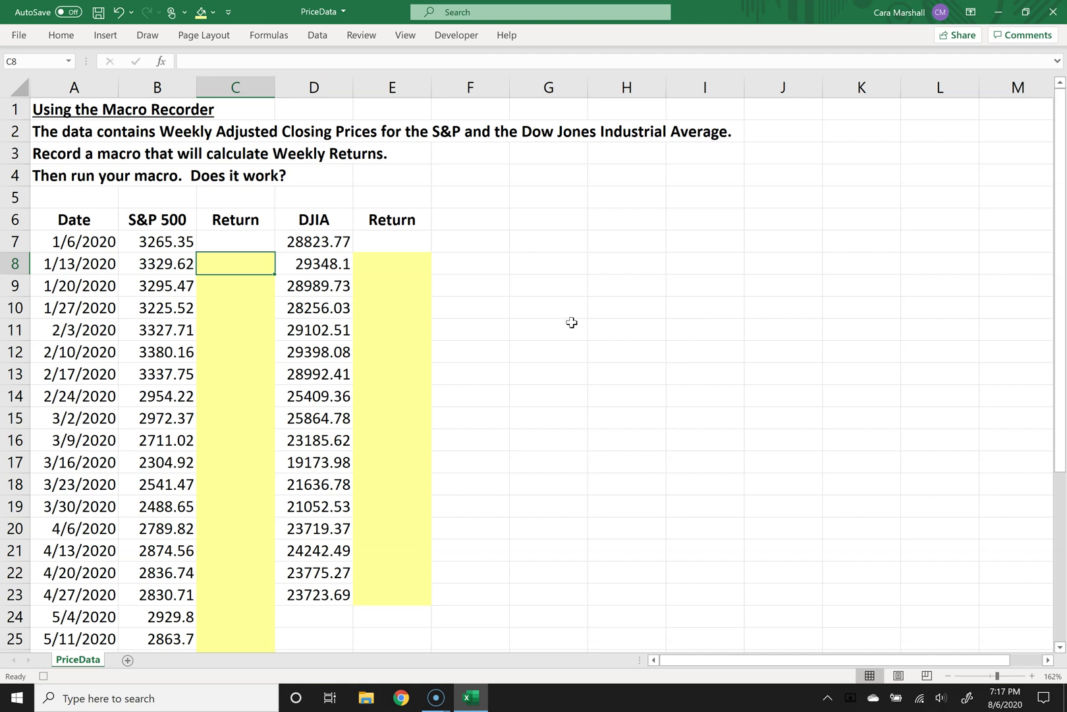
Enter the S&P weekly return formula =B8/B7-1 in C8.
text(=)
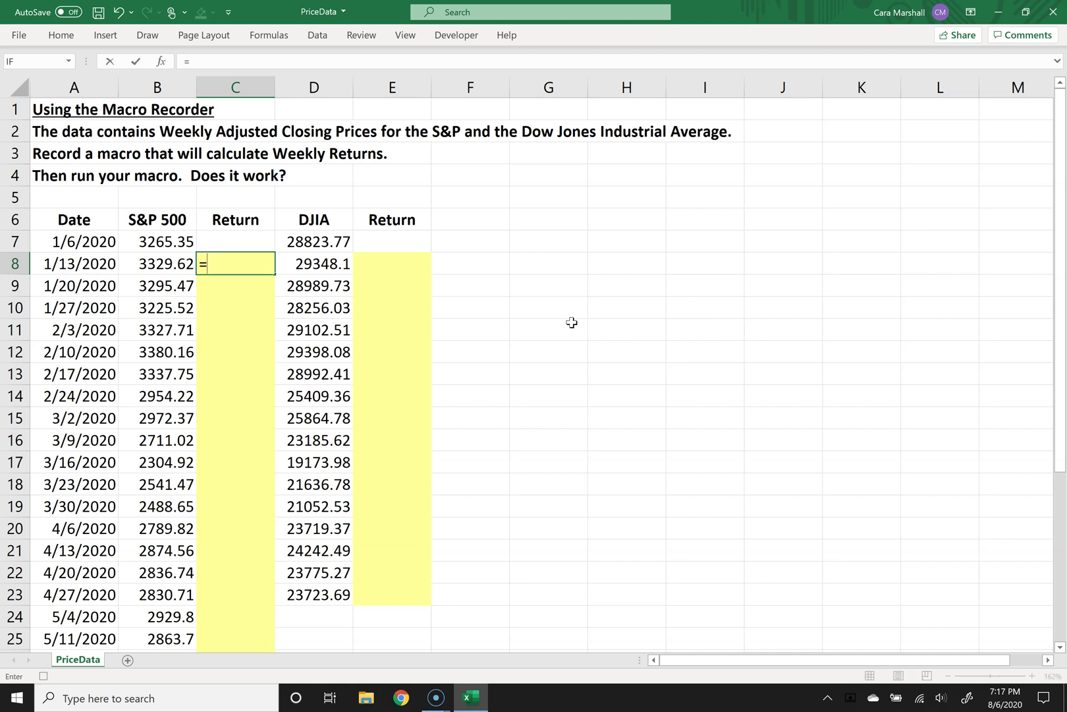
key(Left)
text(/)
key(Up)
key(Left)
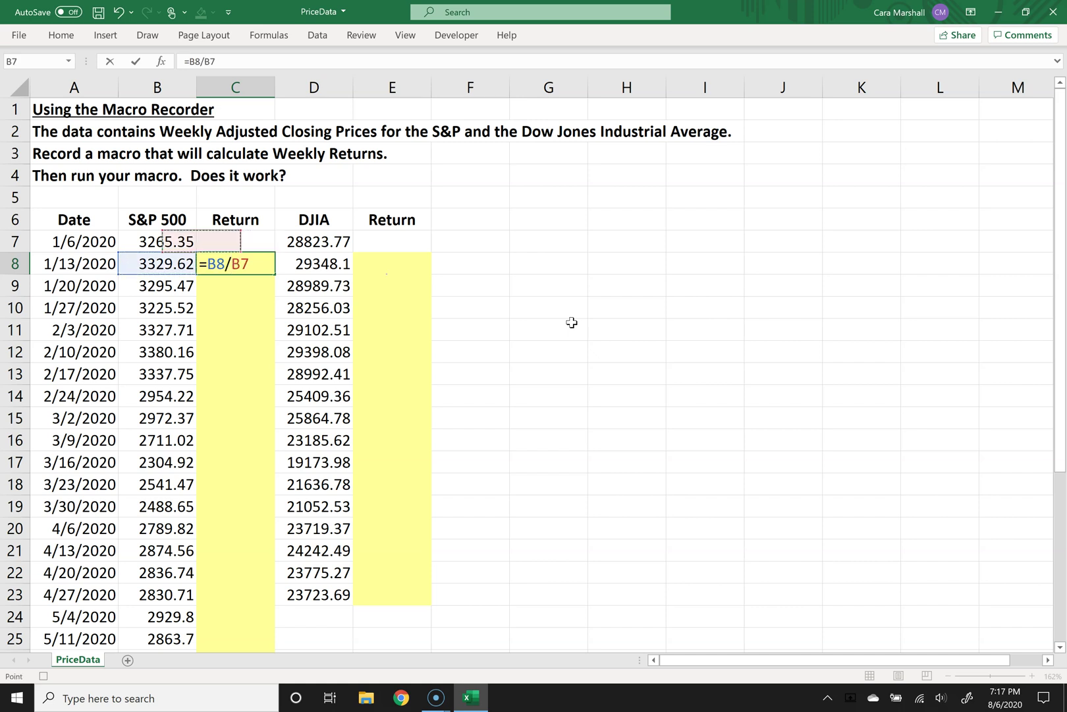
text(-`1)
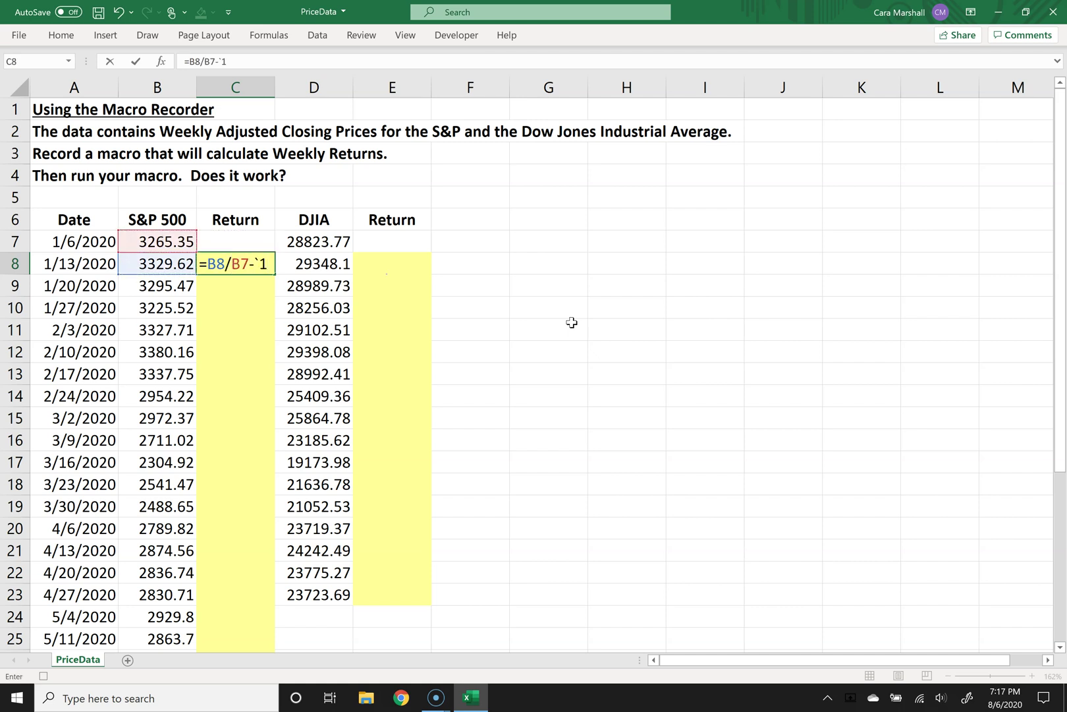
key(BackSpace)
key(BackSpace)
text(1)
key(Return)
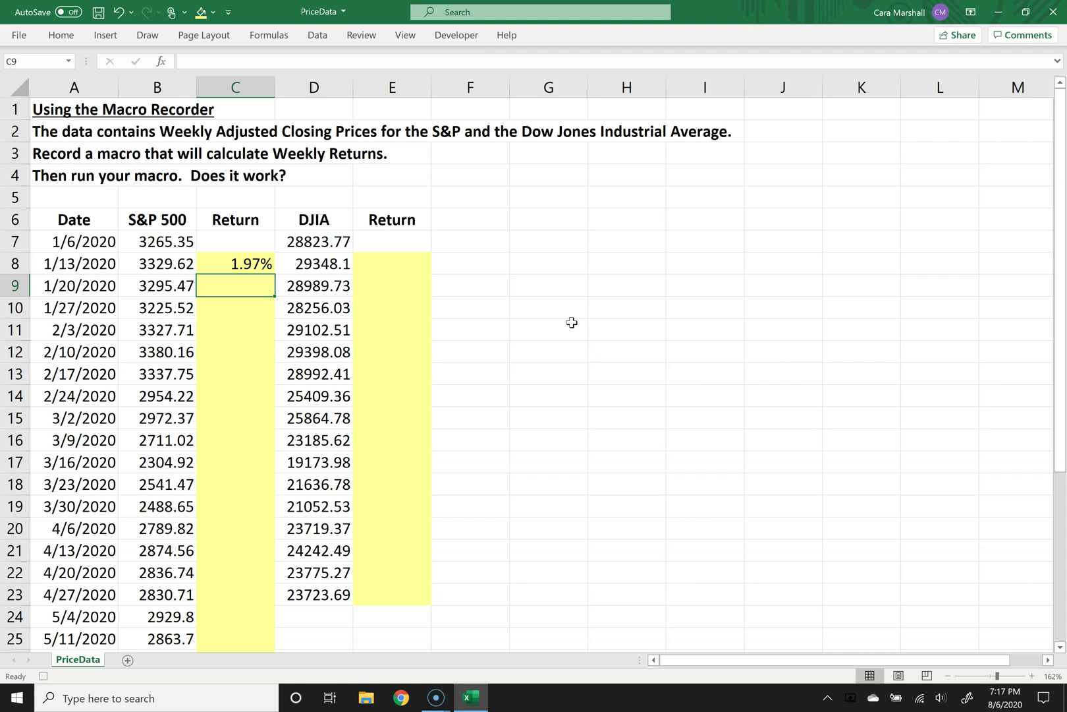
Select C8:C36 and fill the return formula down to row 36.
key(Left)
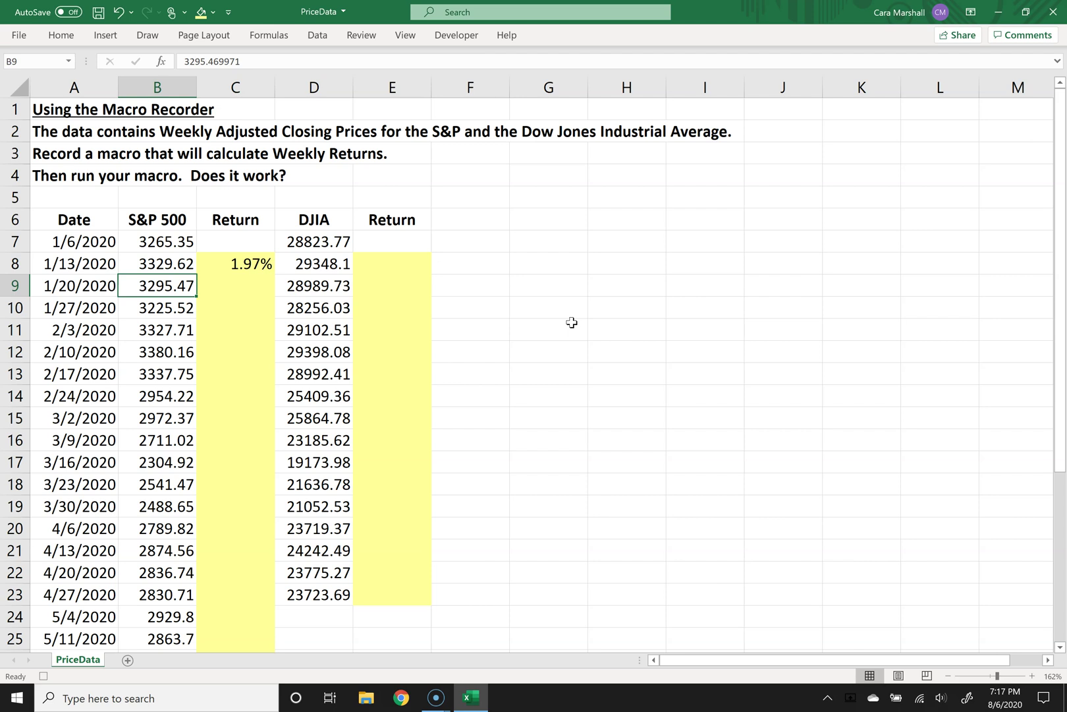
key(ctrl+Down)
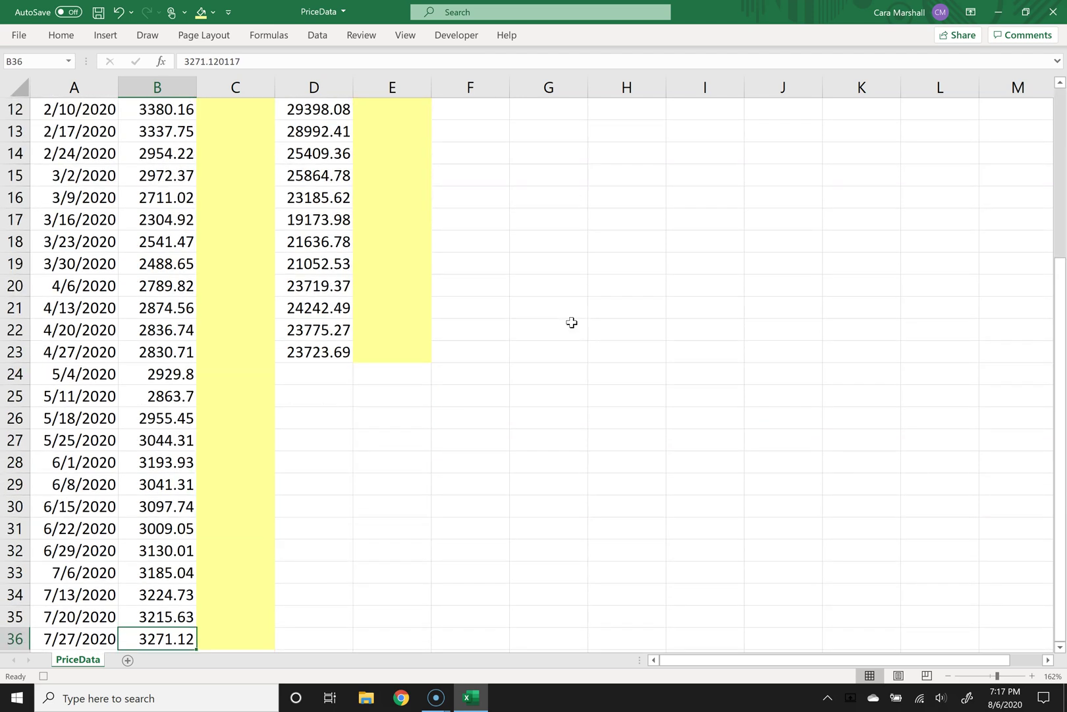
key(Right)
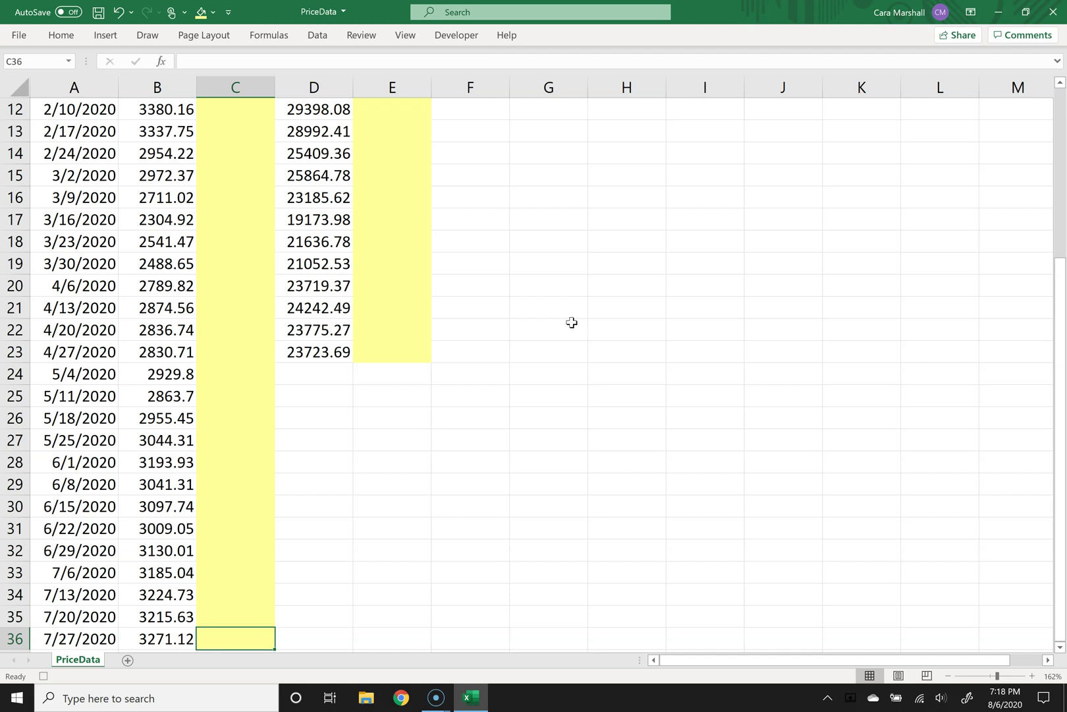
key(ctrl+shift+Up)
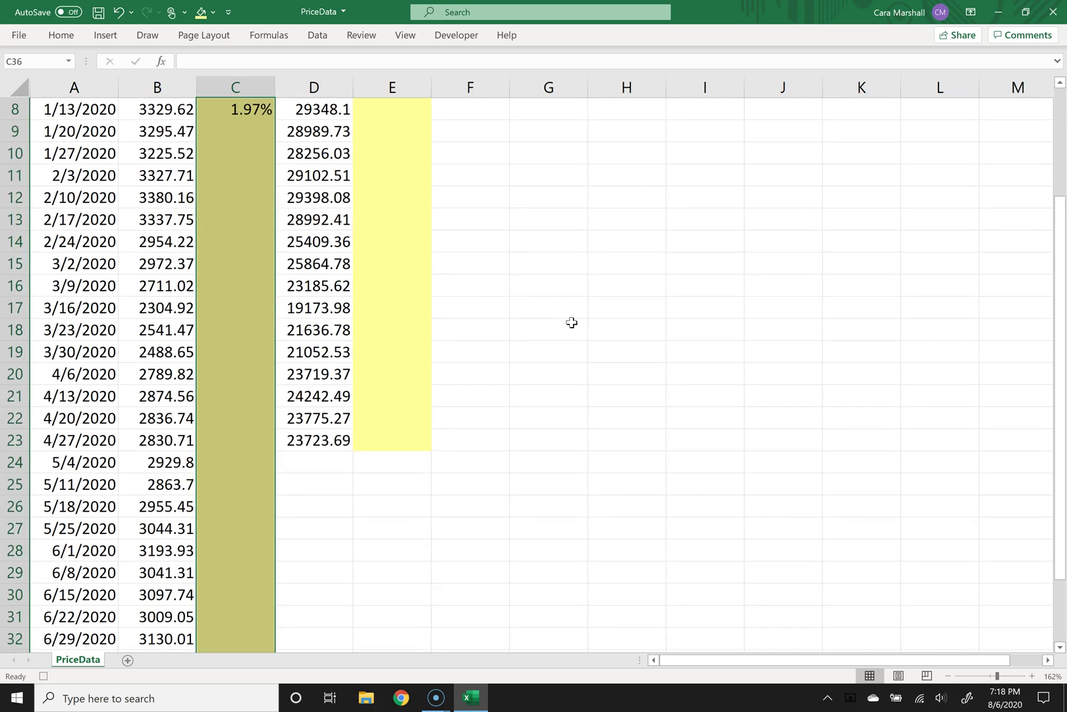
key(ctrl+d)
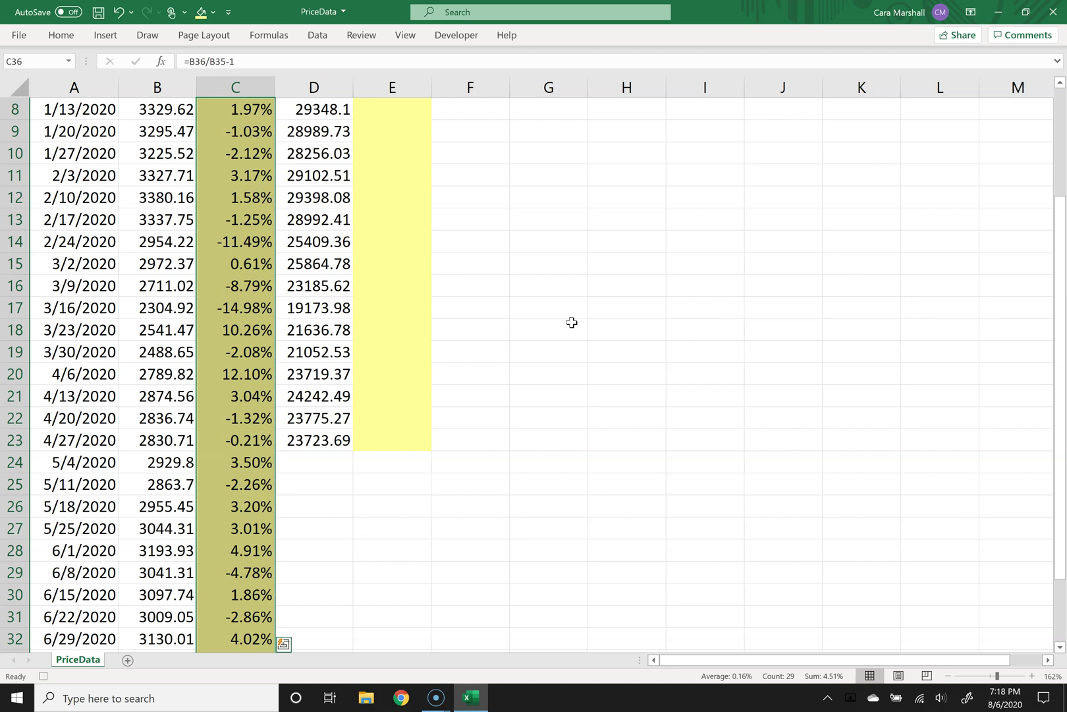
Shade the selected S&P Return cells C8:C36 light green.
click(213, 12)
click(246, 150)
scroll(247, 147, down, 5)
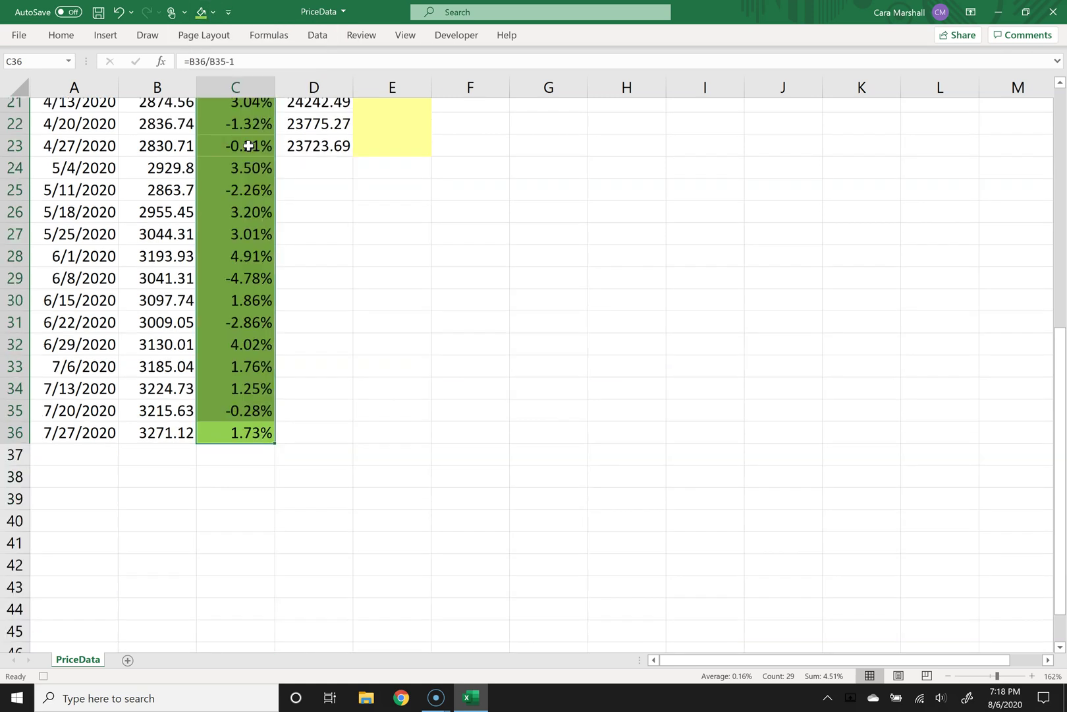
Stop recording the RelativeReturn macro.
click(405, 38)
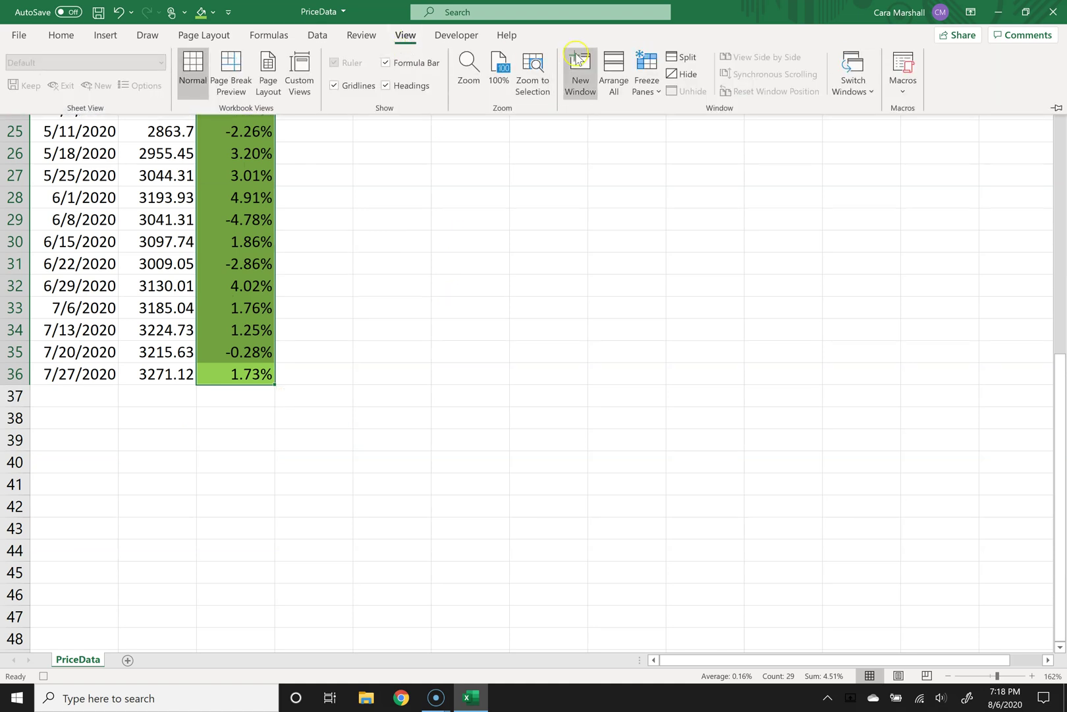
click(902, 66)
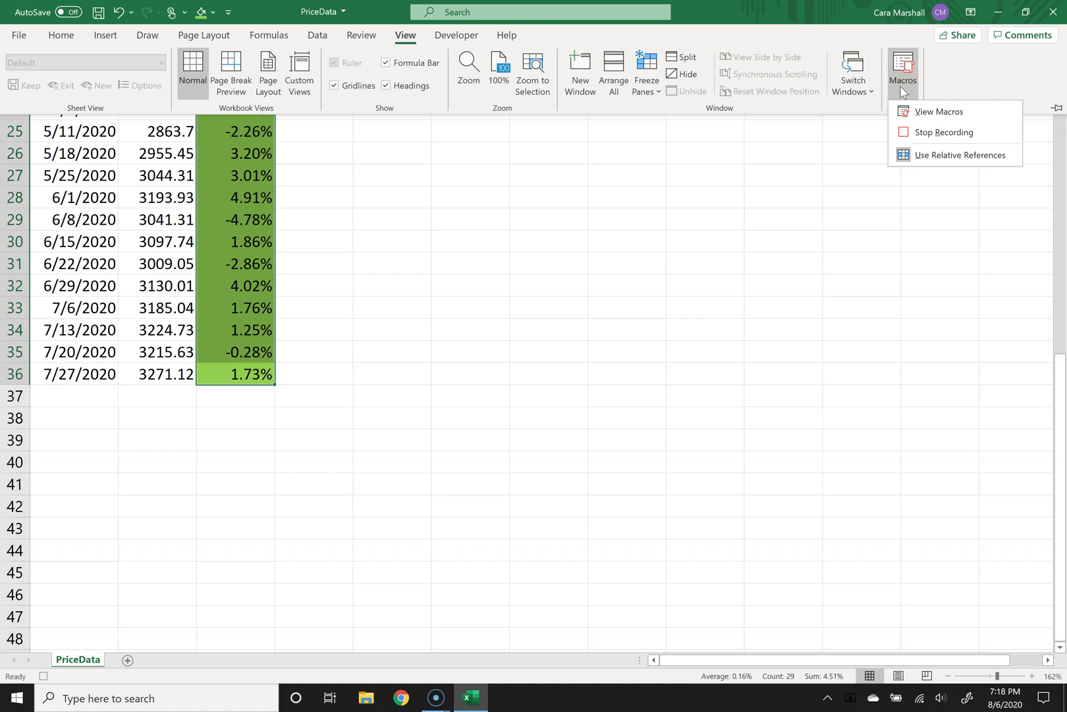
click(921, 130)
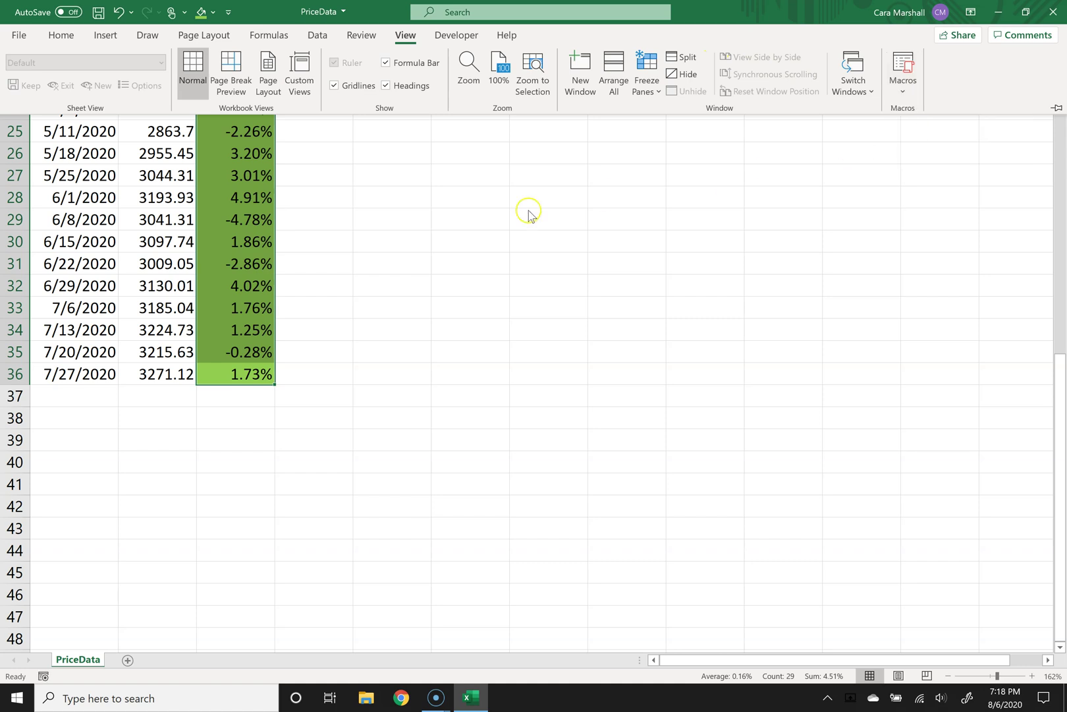
click(477, 222)
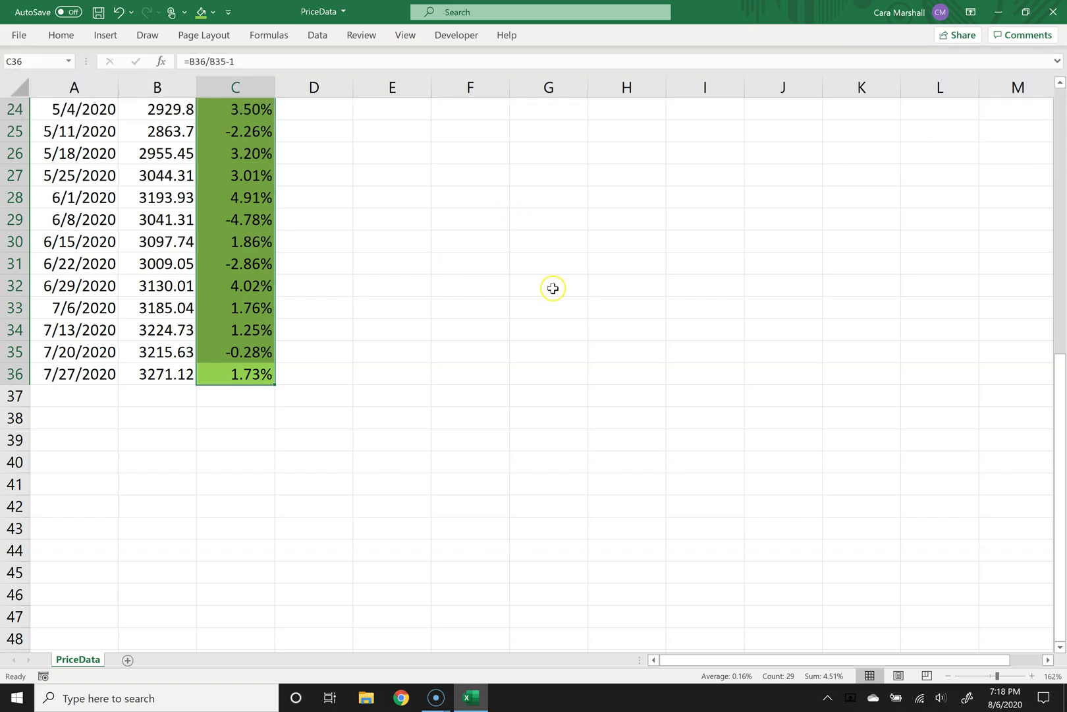
Restore the yellow fill on column C and clear its return values.
click(213, 12)
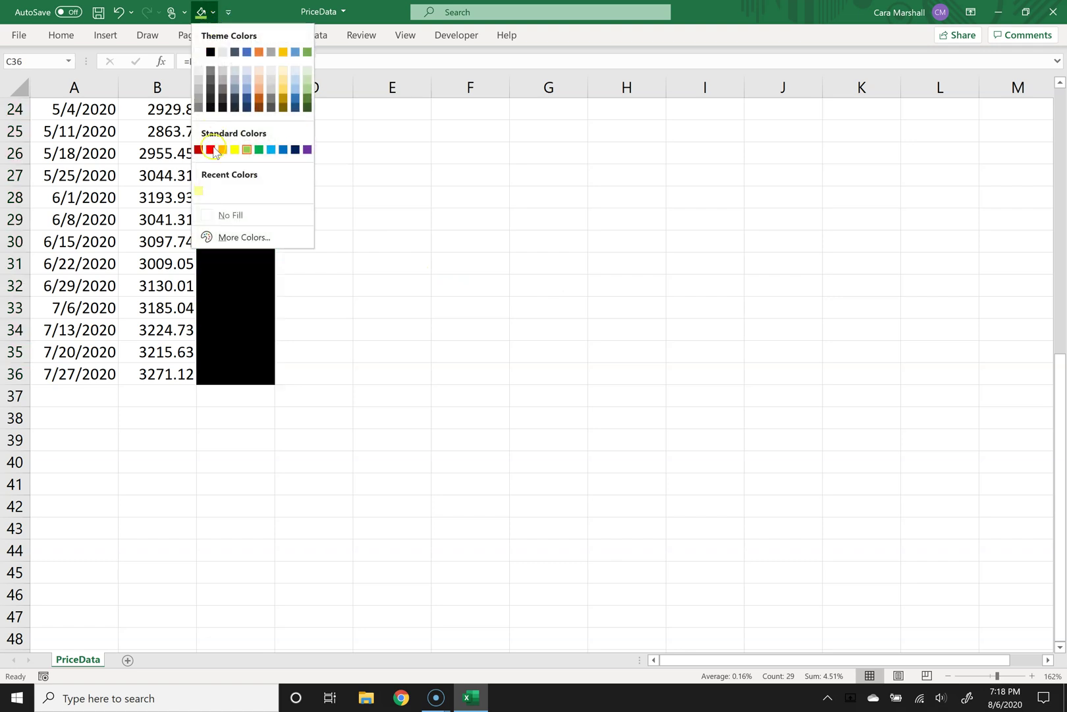
click(200, 191)
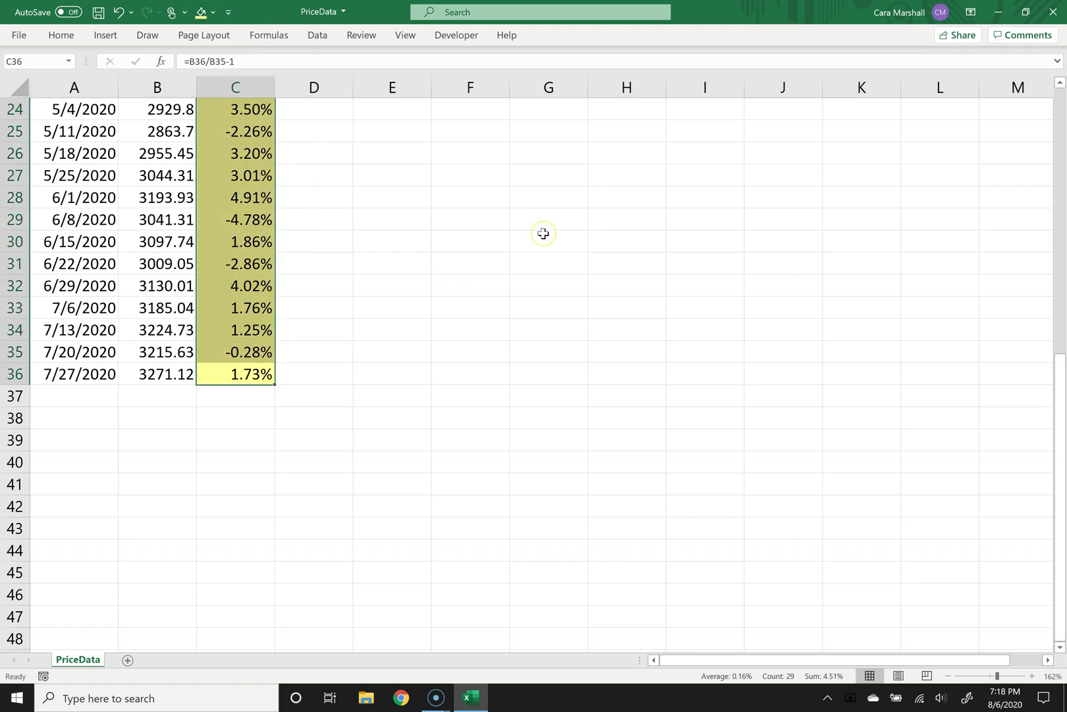
key(Delete)
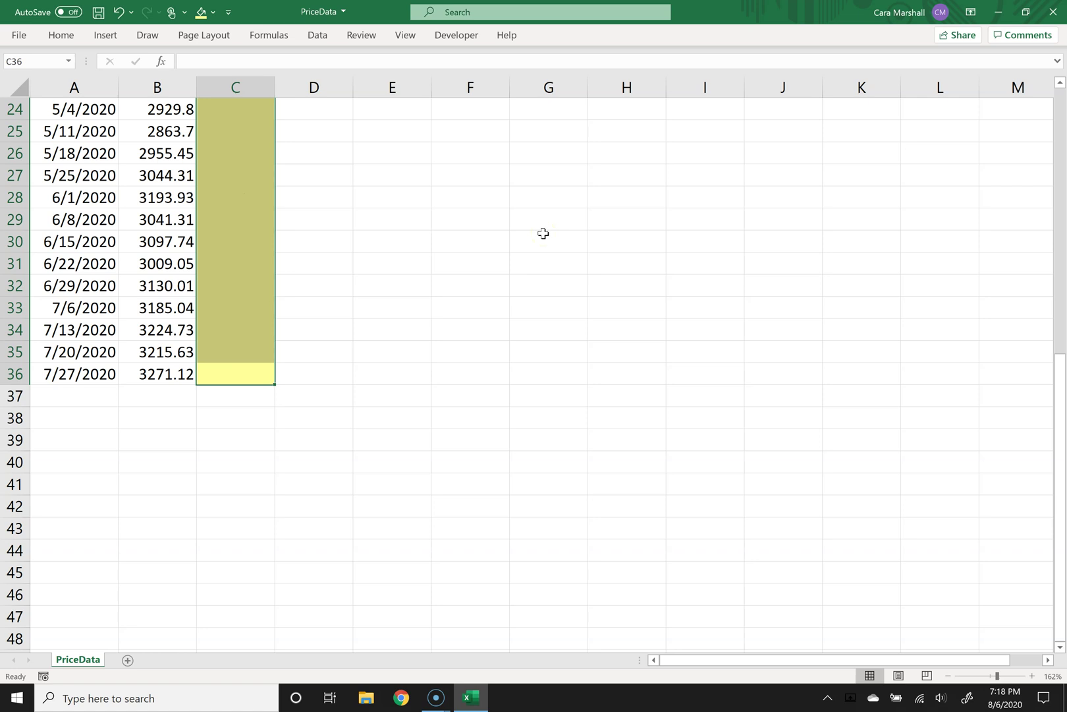
Run RelativeReturn from C8 to refill green S&P returns starting at 1.97%, then move to E8.
key(ctrl+Home)
key(Down)
key(Down)
key(Down)
key(Down)
key(Down)
key(Down)
key(Down)
key(Right)
key(Right)
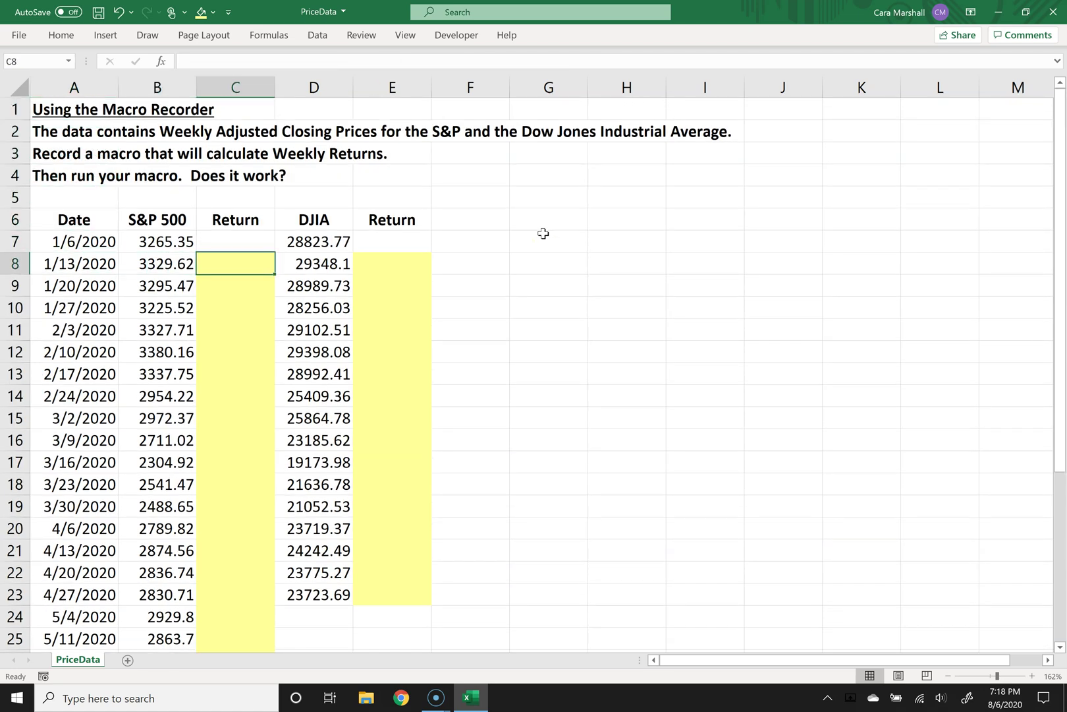
key(ctrl+shift+r)
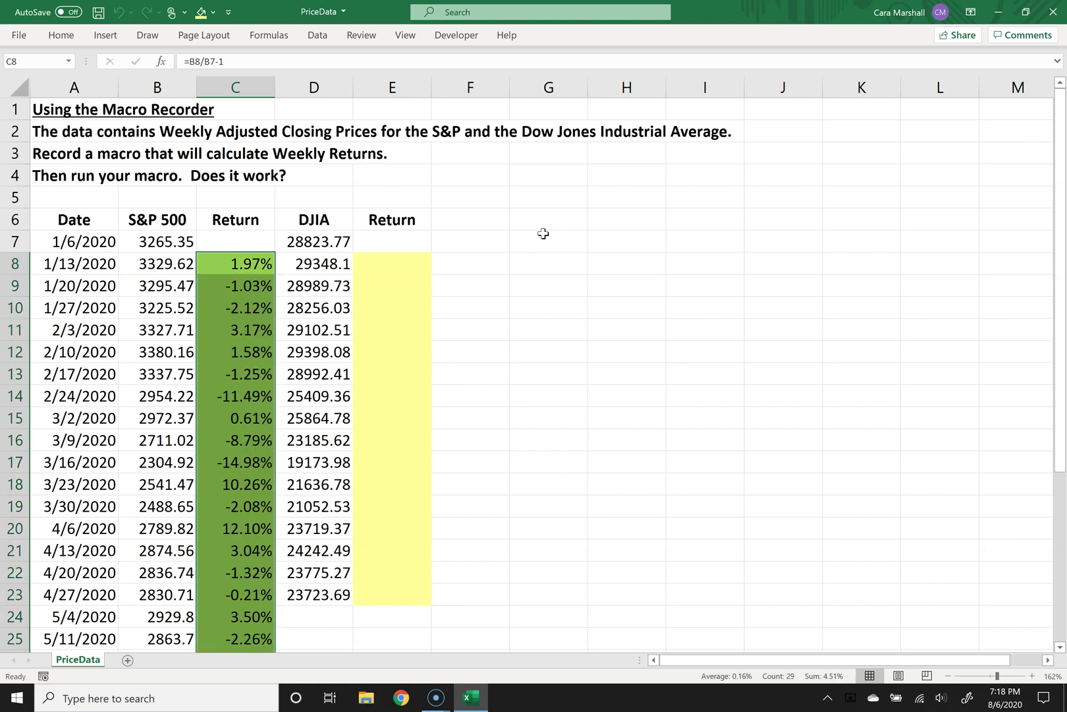
key(Right)
key(Right)
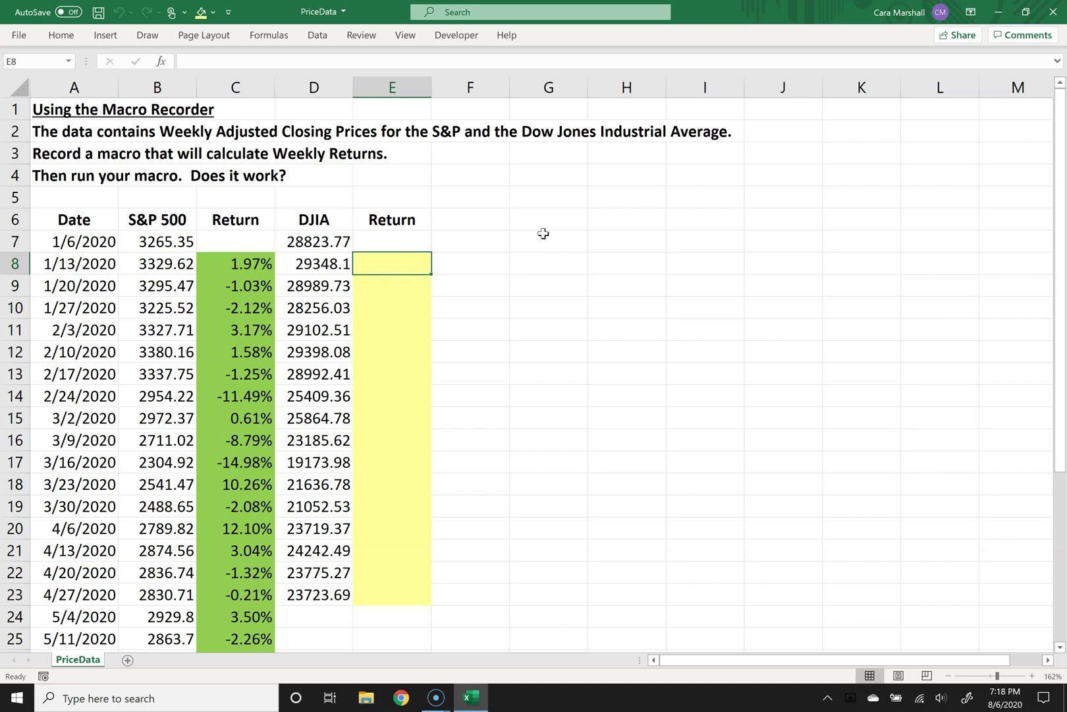
Run RelativeReturn from E8 to fill E8:E23 with green DJIA returns, then verify both columns.
key(ctrl+shift+r)
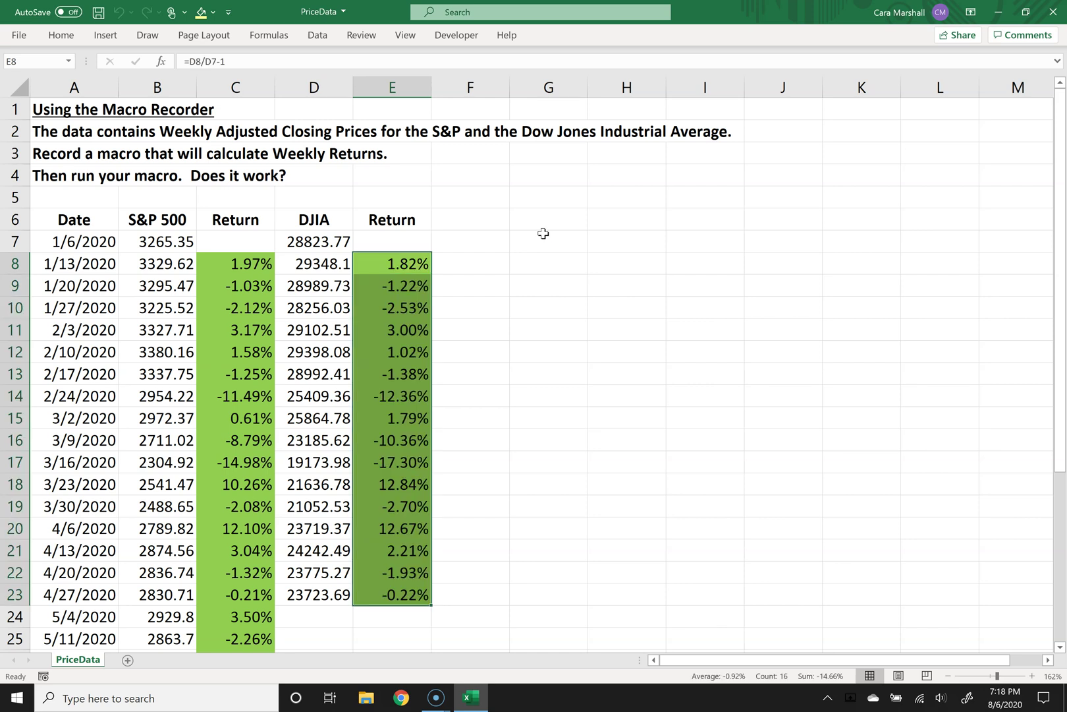
scroll(546, 336, down, 3)
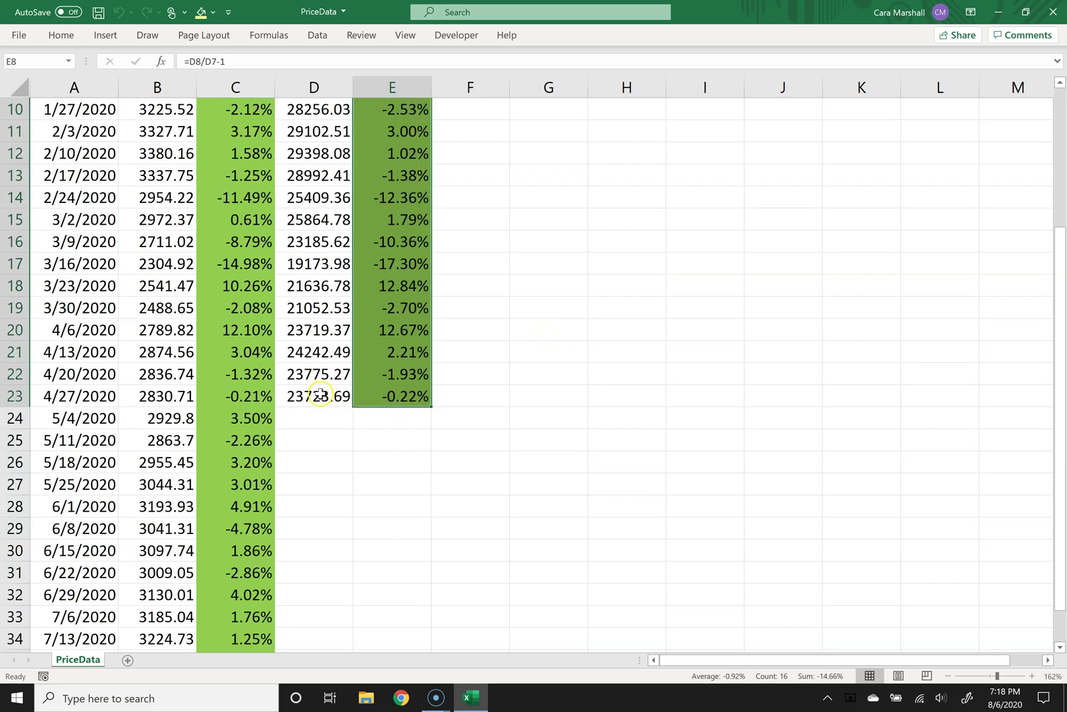
drag(320, 394, 405, 396)
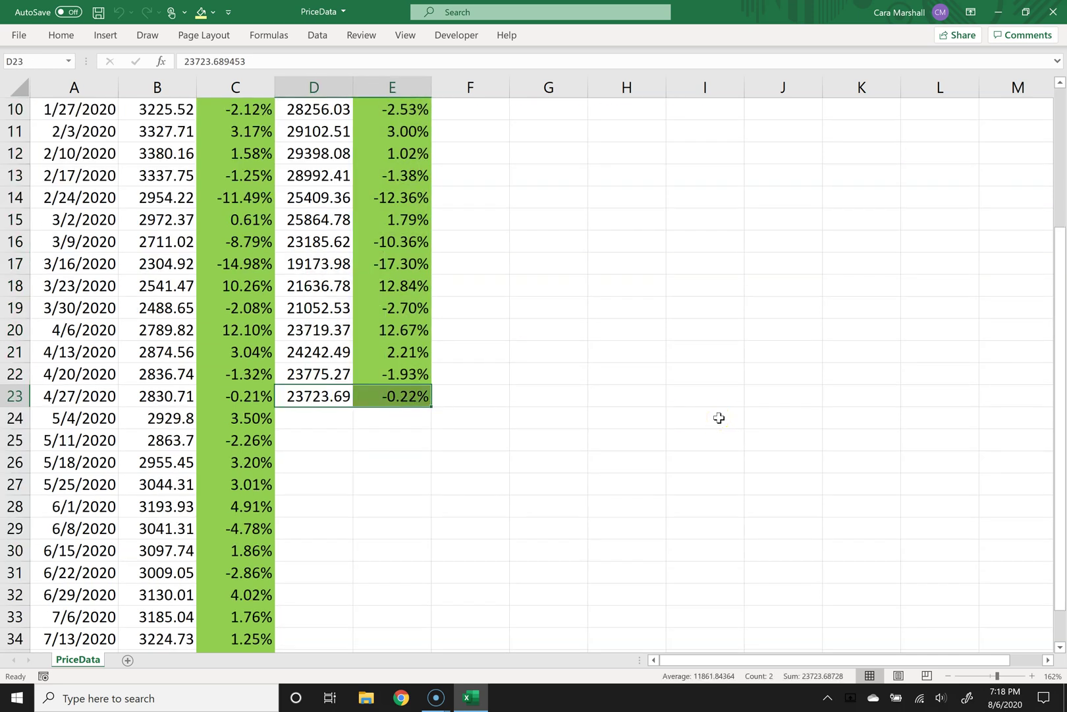
scroll(337, 421, down, 5)
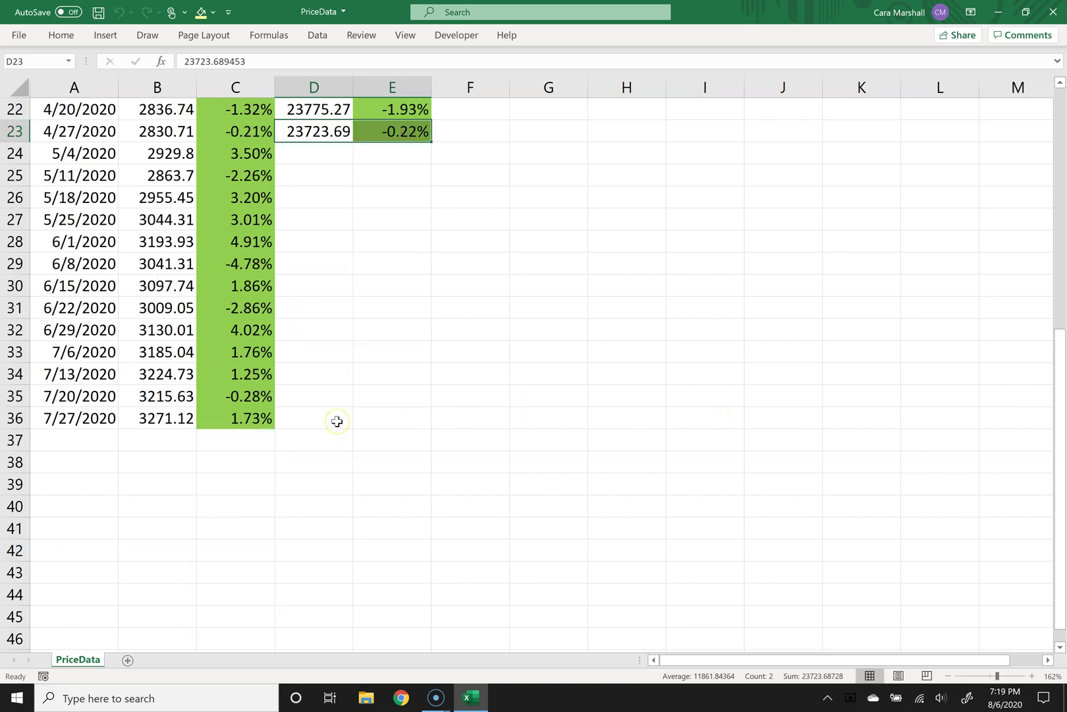
click(21, 353)
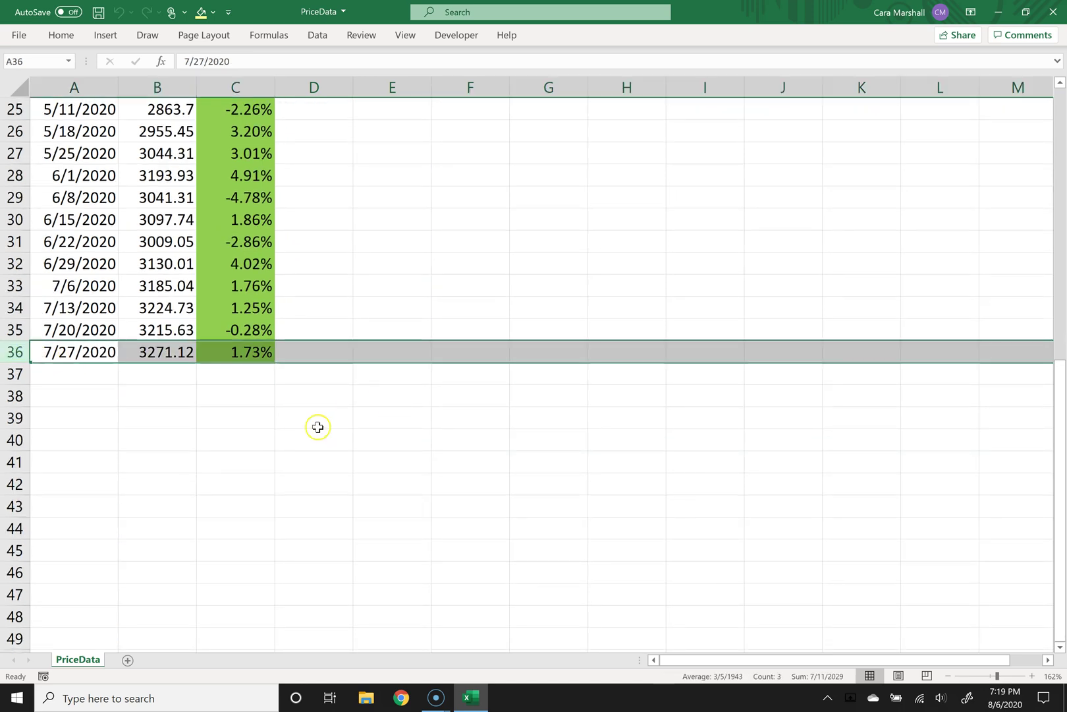
scroll(355, 449, up, 8)
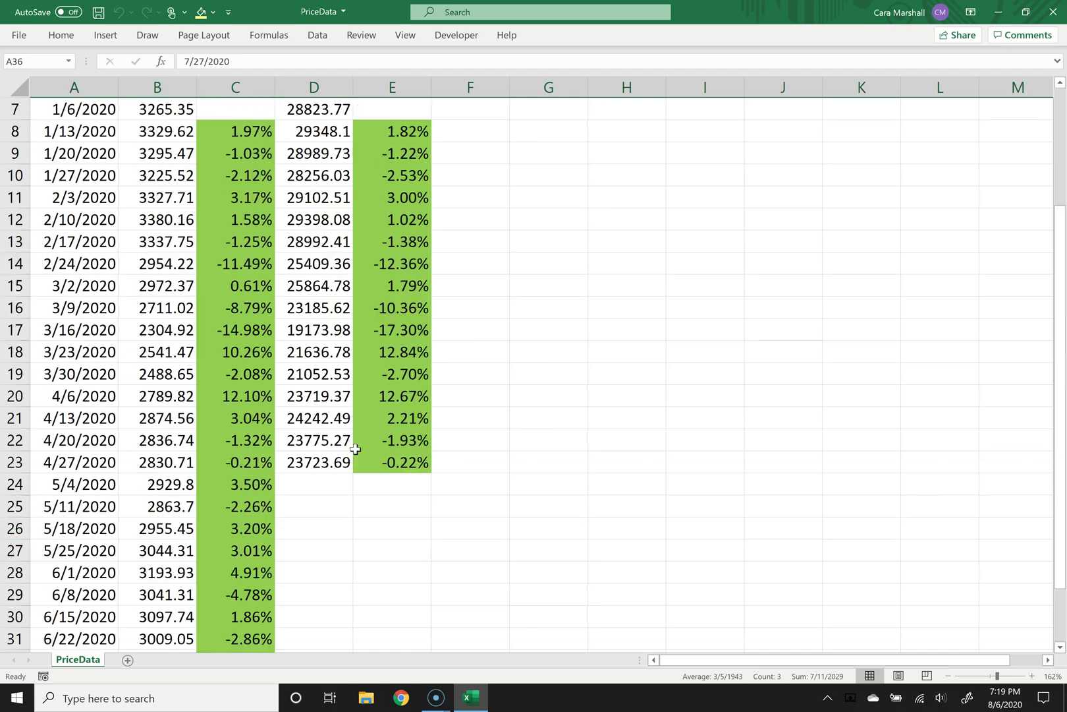
click(215, 262)
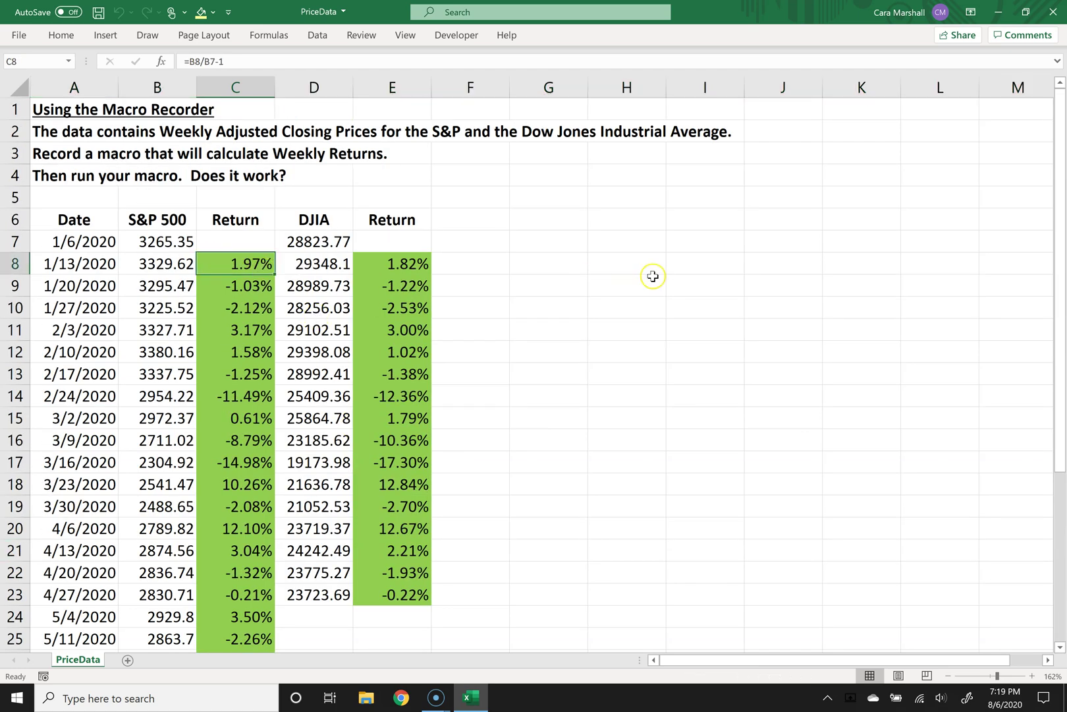